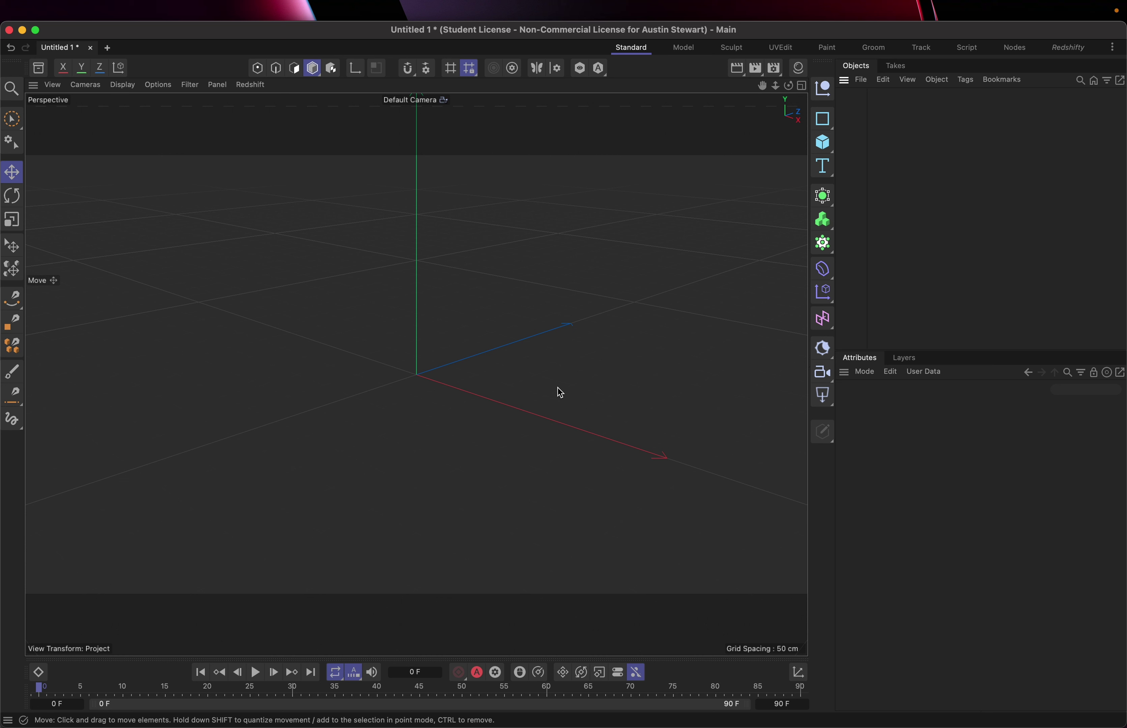
- Add a default 200 cm cube to the empty scene
{"action": "left_click", "coordinate": [821, 143]}
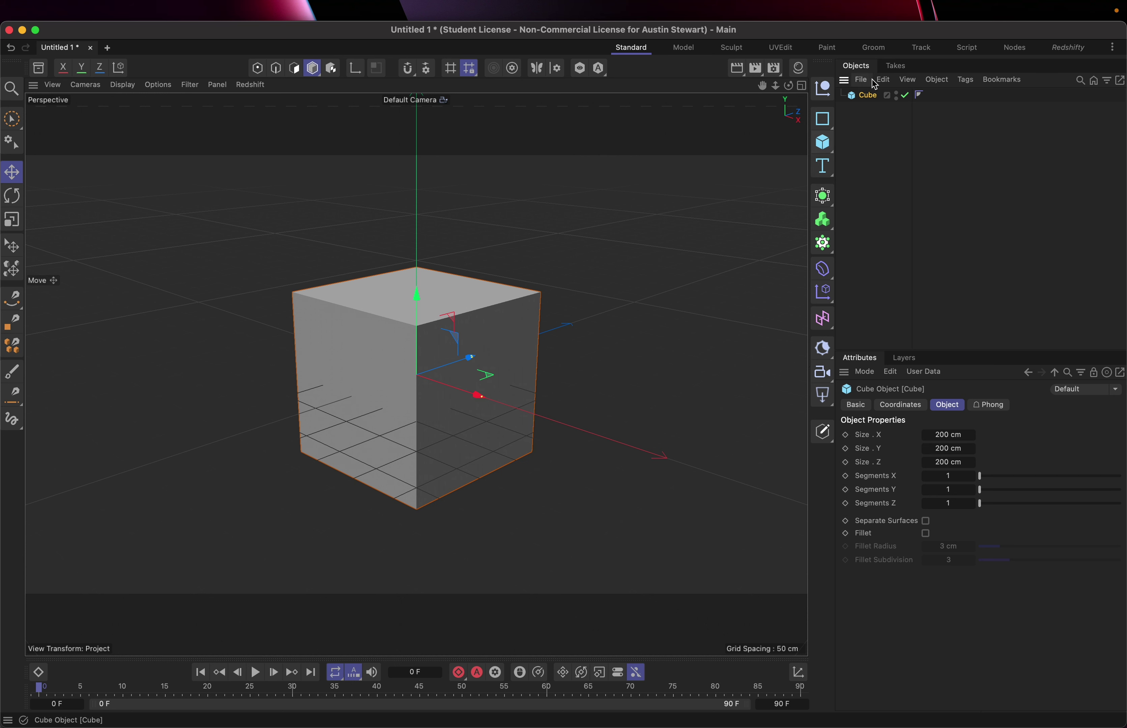
- Dock the Material Manager beside the viewport and check the Redshift render settings (1280 x 720)
{"action": "left_click", "coordinate": [798, 69]}
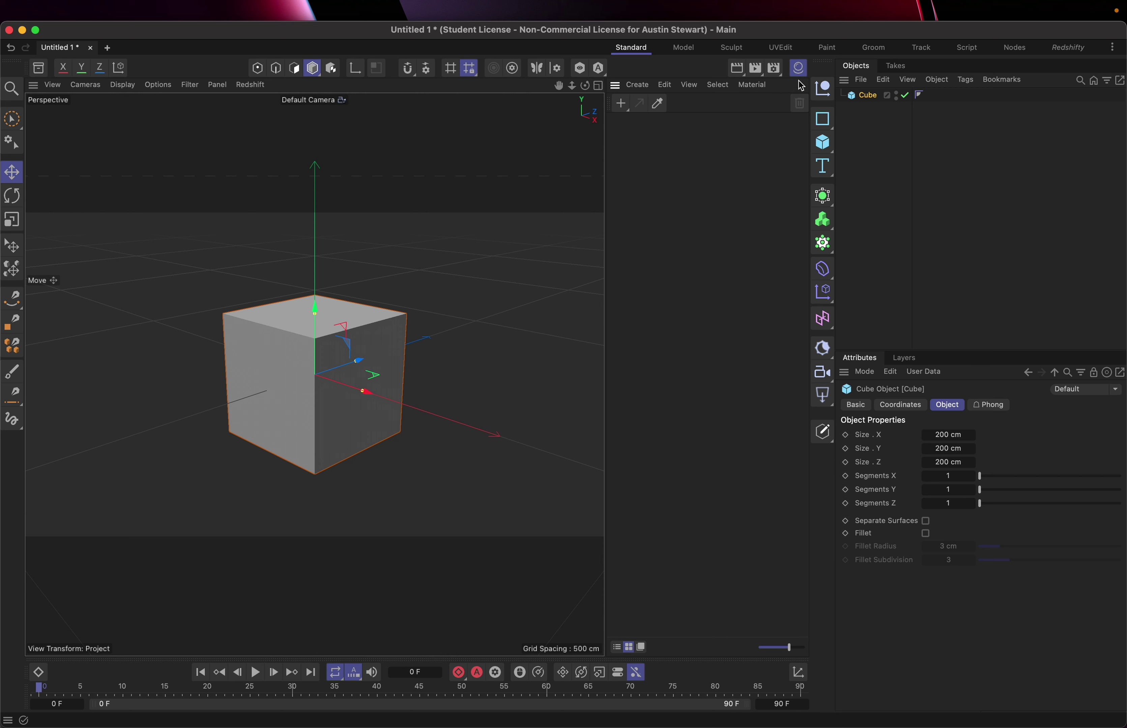
{"action": "left_click", "coordinate": [775, 75]}
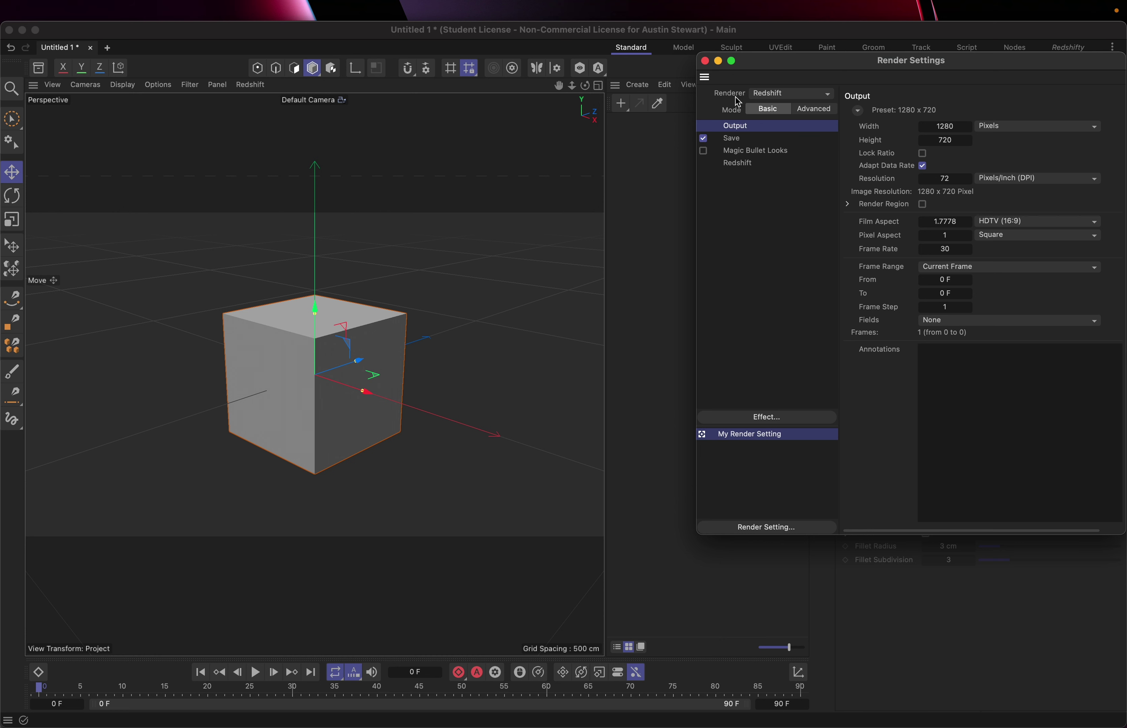
{"action": "left_click", "coordinate": [704, 61]}
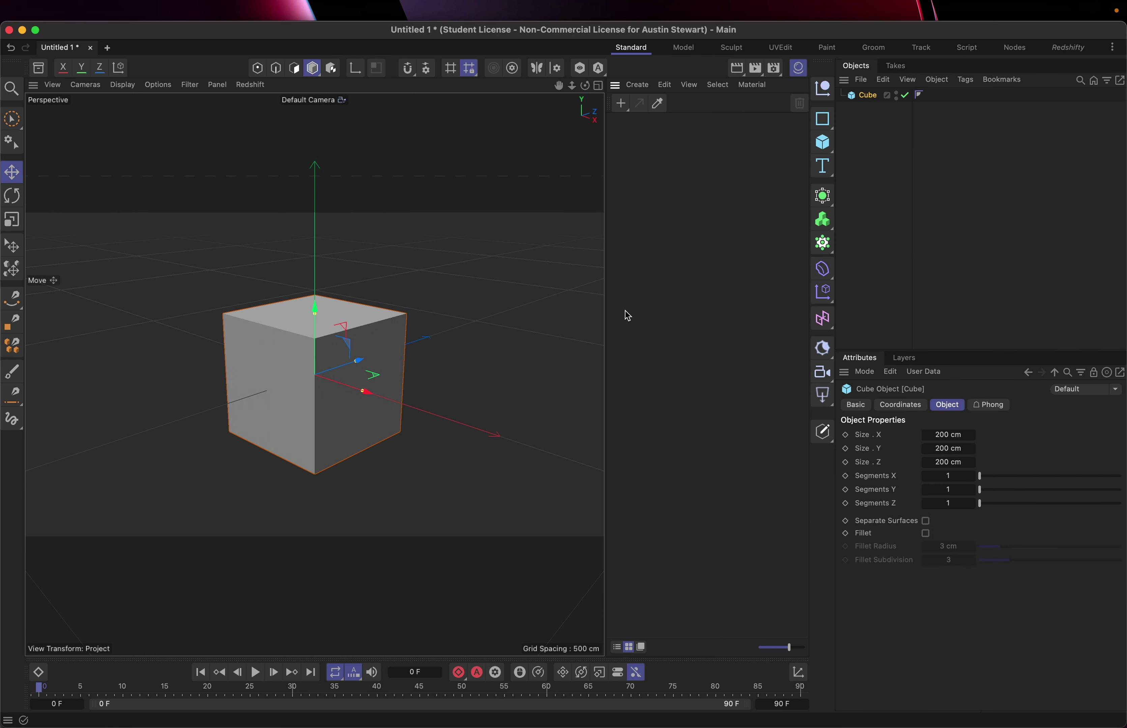
- Create a Redshift material named Mat, drop it onto the cube, and select its swatch
{"action": "left_click", "coordinate": [620, 104]}
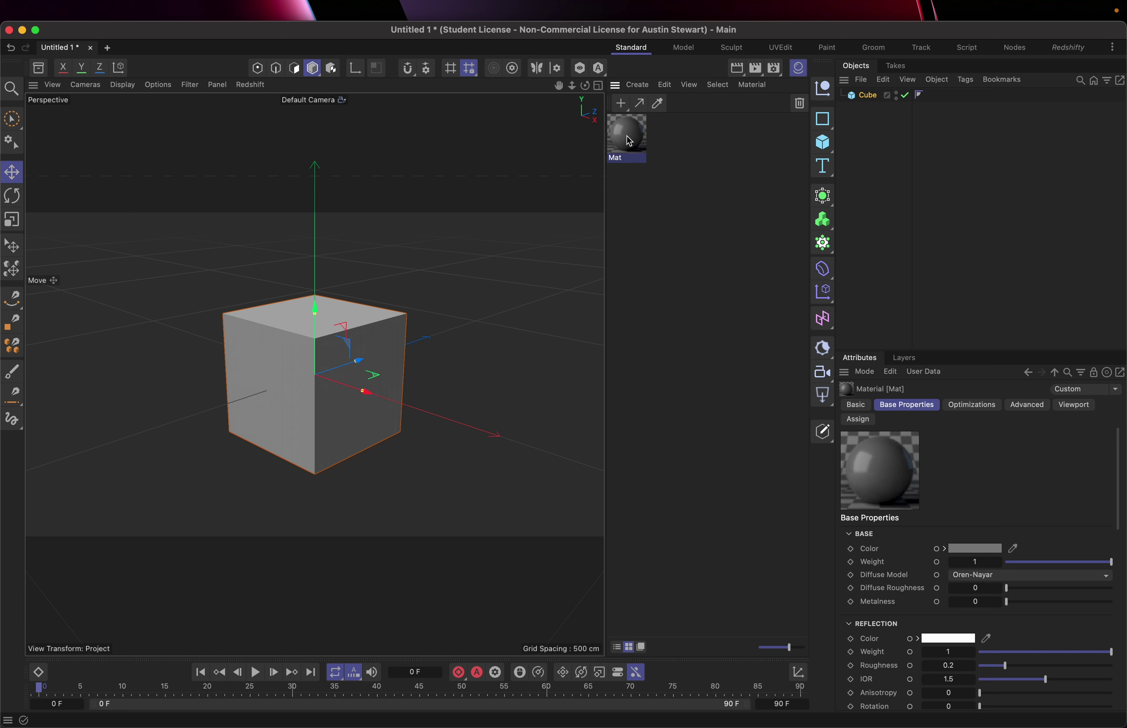
{"action": "left_click_drag", "start_coordinate": [629, 141], "coordinate": [281, 401]}
{"action": "left_click_drag", "start_coordinate": [280, 399], "coordinate": [280, 400]}
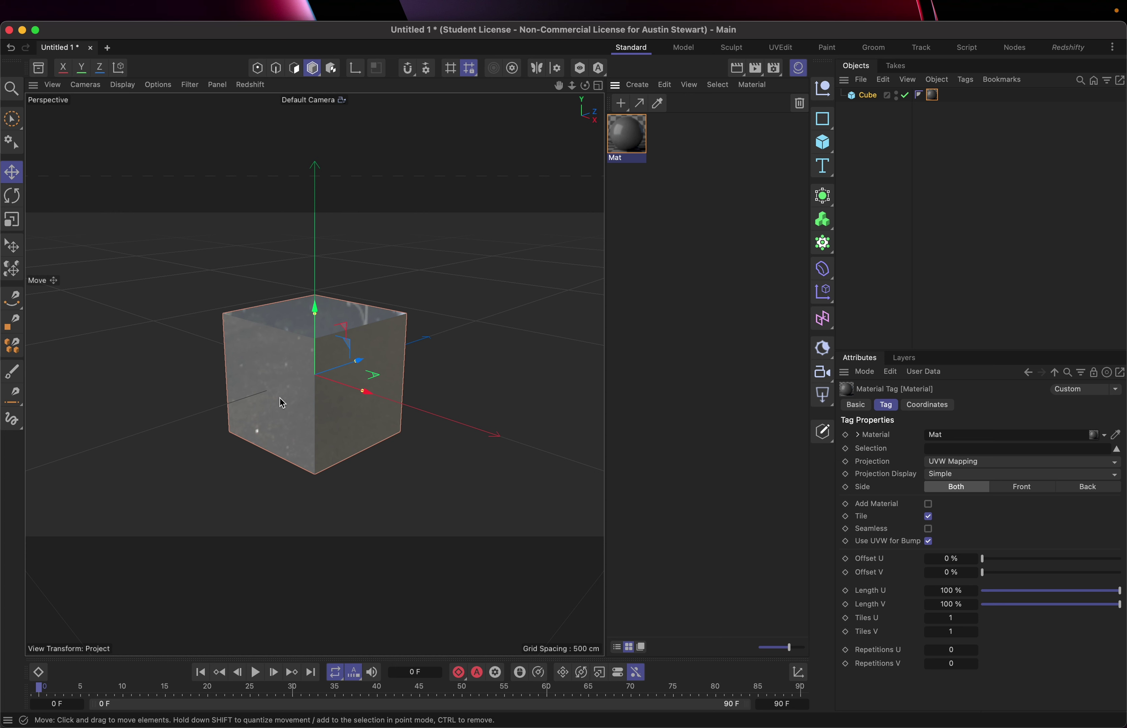
{"action": "left_click", "coordinate": [631, 137]}
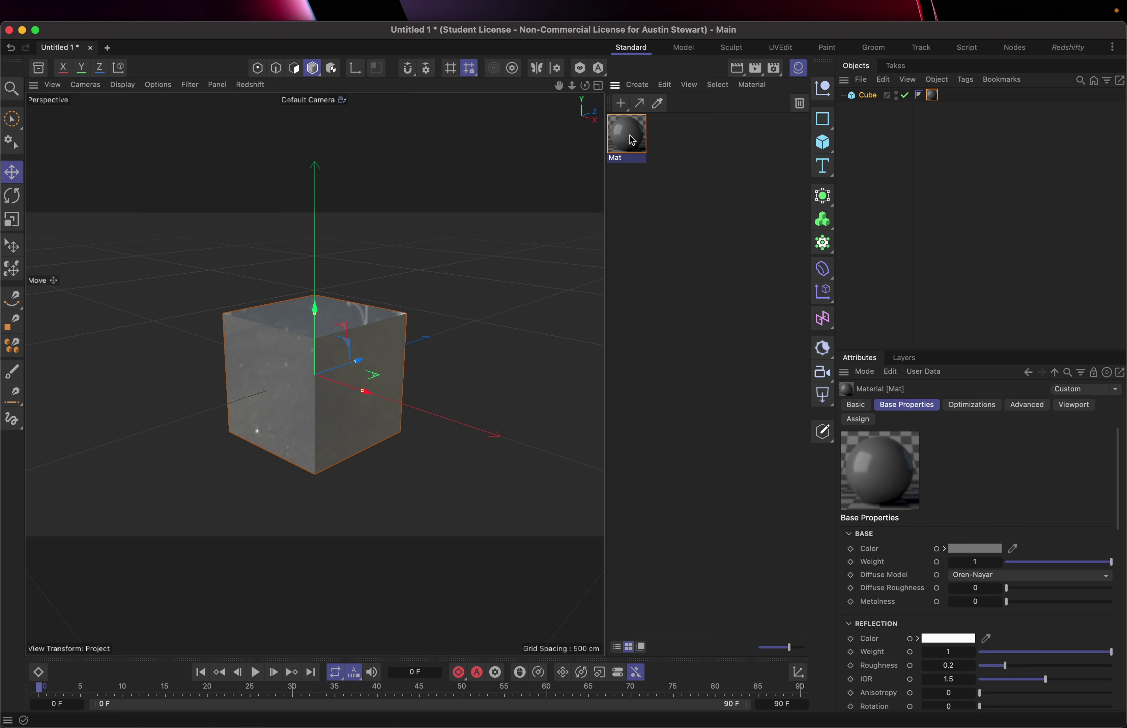
- In Mat's Node Editor, add a Texture node and wire its outColor to the base Color
{"action": "double_click", "coordinate": [631, 140]}
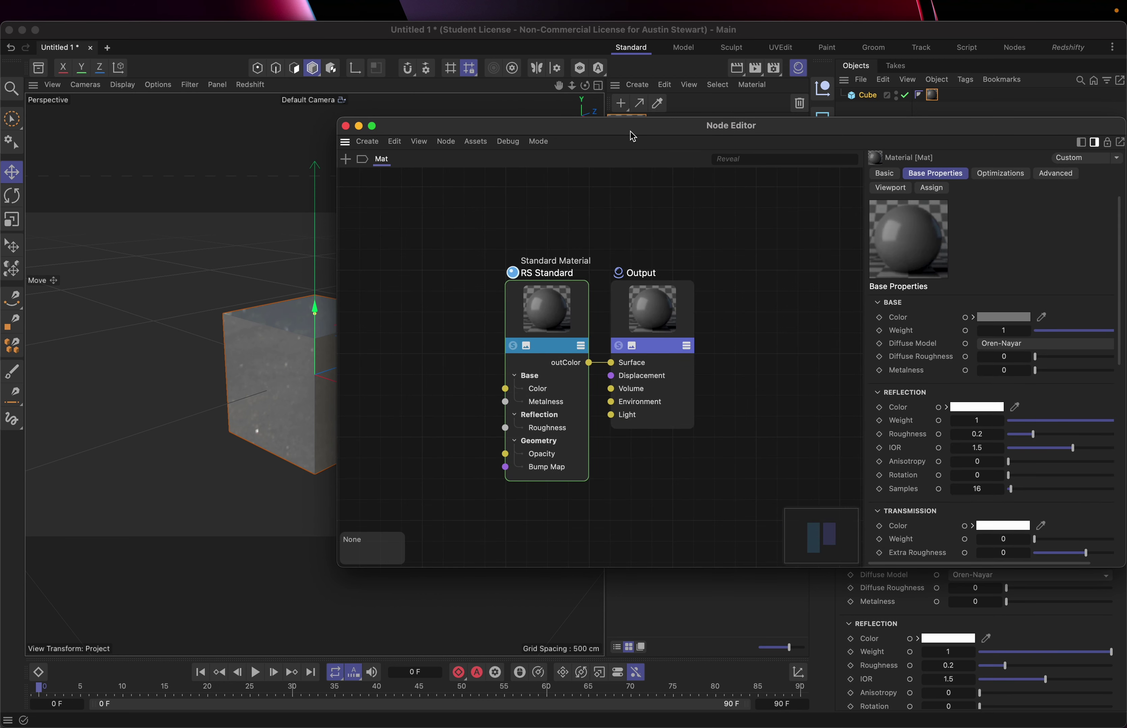
{"action": "left_click_drag", "start_coordinate": [631, 131], "coordinate": [417, 114]}
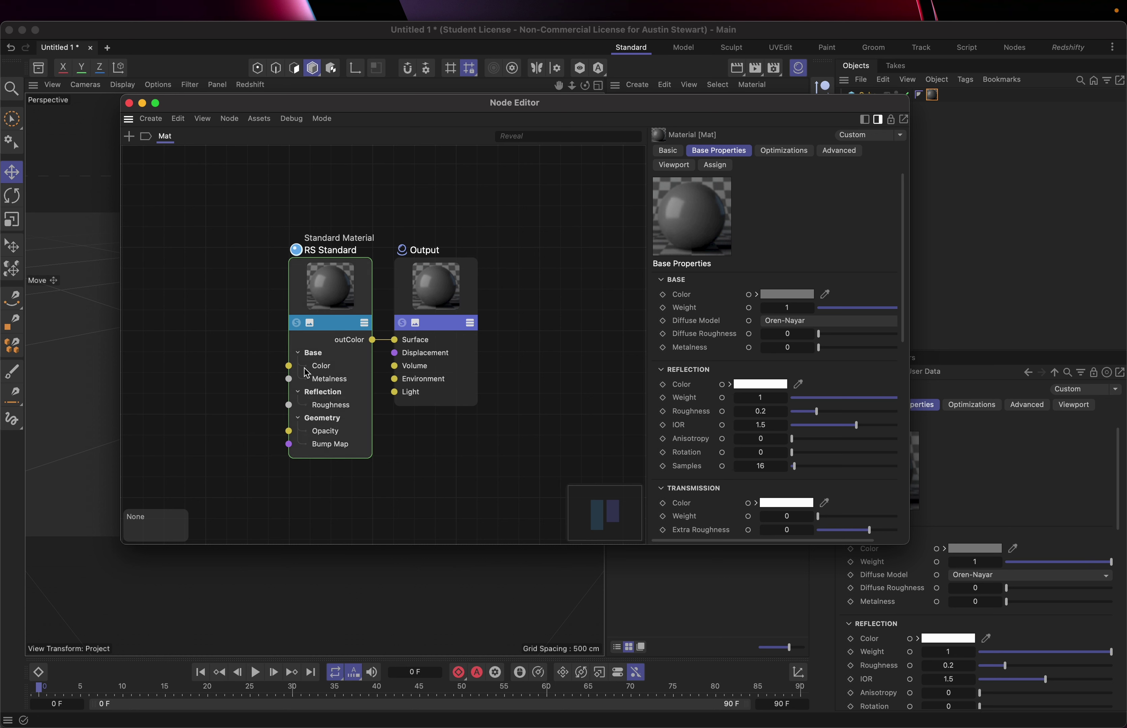
{"action": "double_click", "coordinate": [177, 247]}
{"action": "type", "text": "te"}
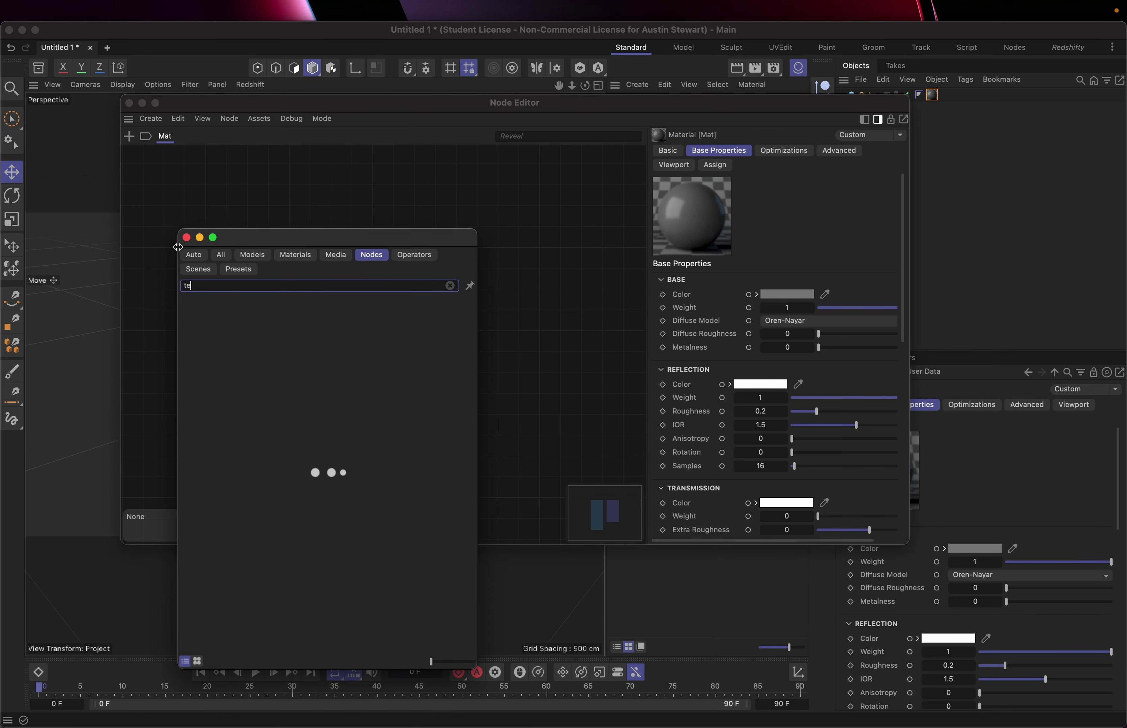
{"action": "type", "text": "x"}
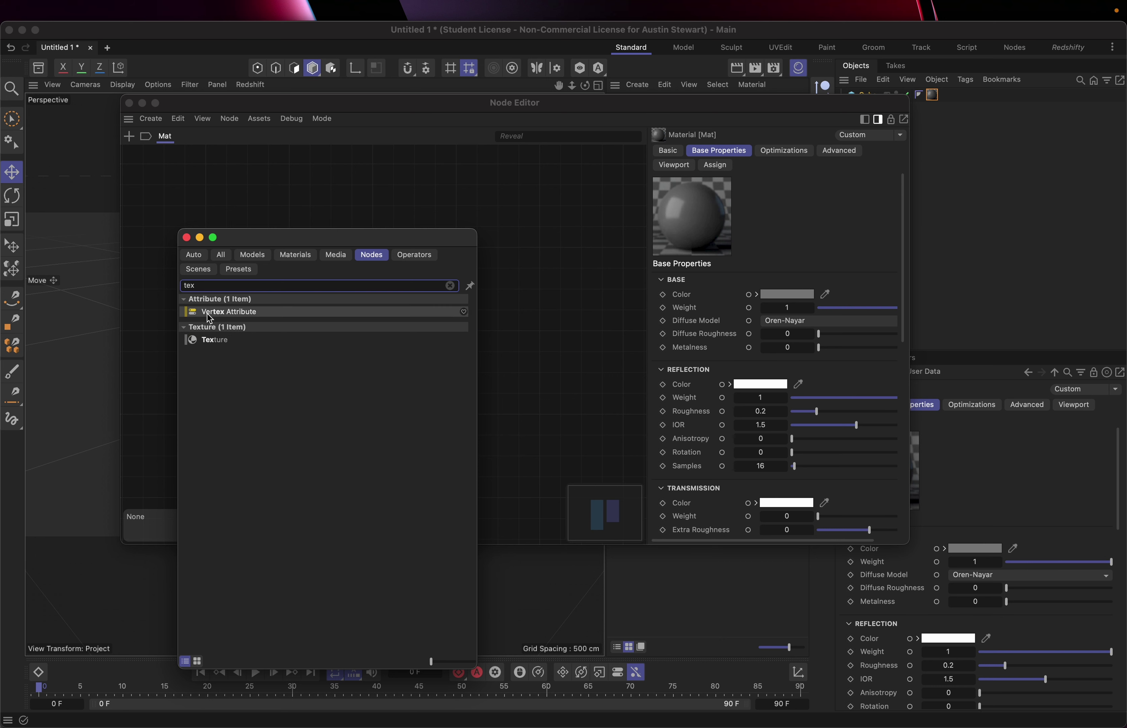
{"action": "double_click", "coordinate": [211, 342]}
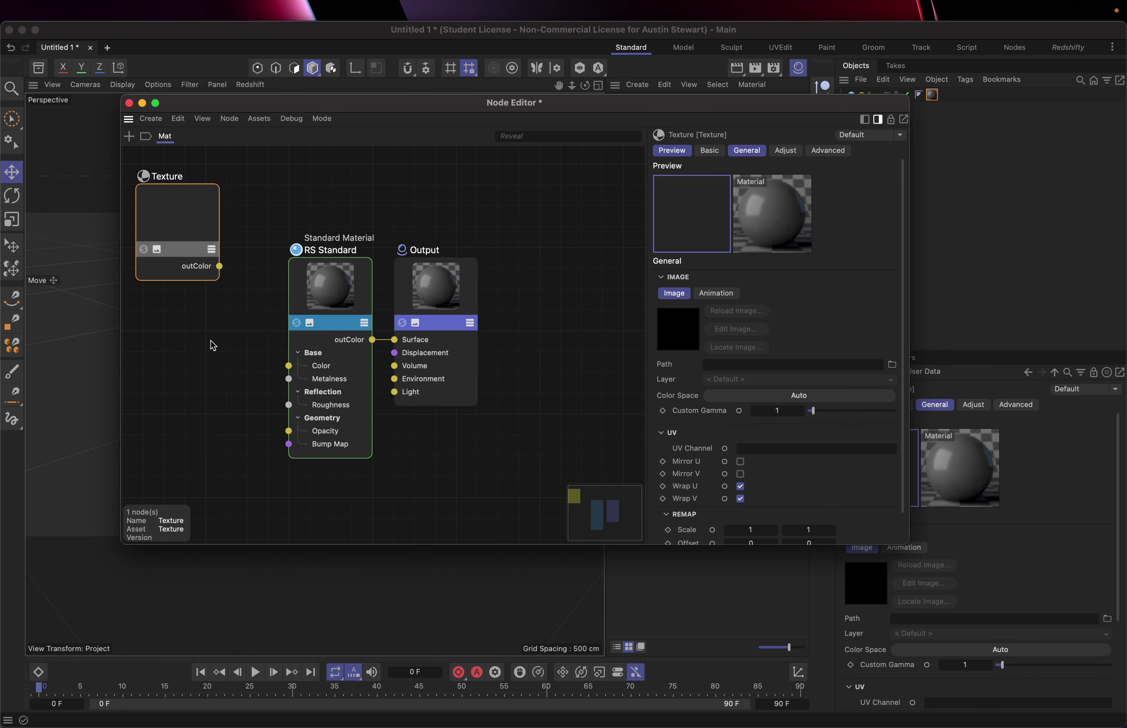
{"action": "left_click_drag", "start_coordinate": [219, 266], "coordinate": [288, 365]}
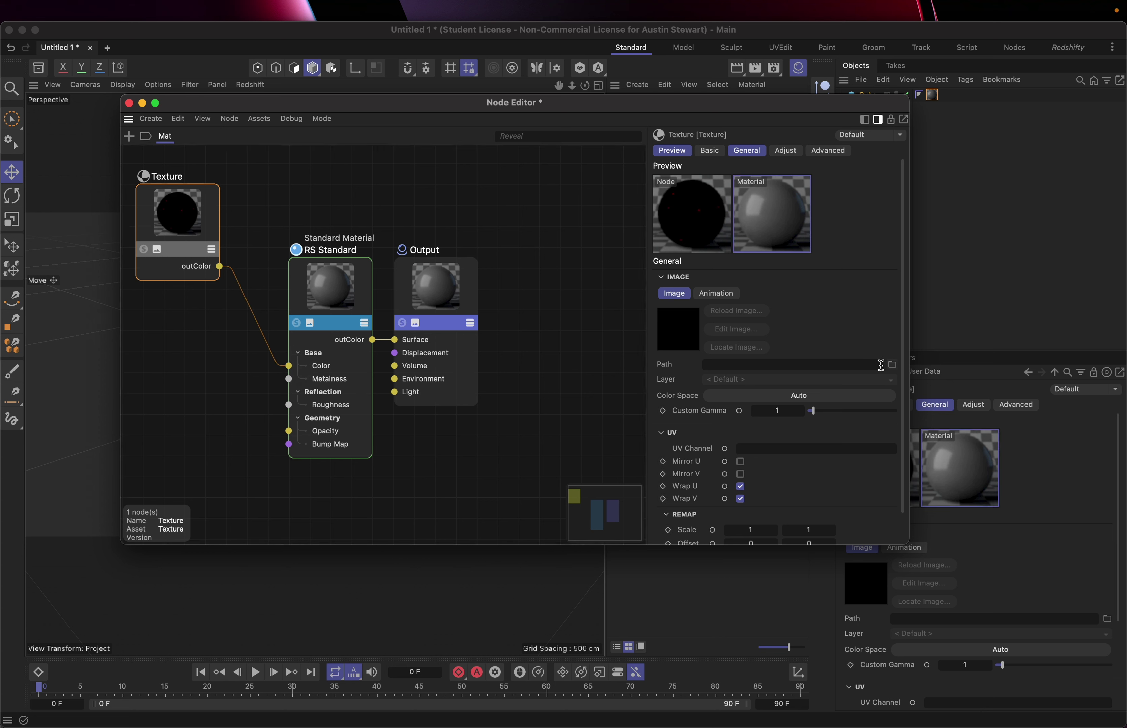
- Load bob_ross_img.png into the Texture node, then close the Node Editor
{"action": "left_click", "coordinate": [892, 364]}
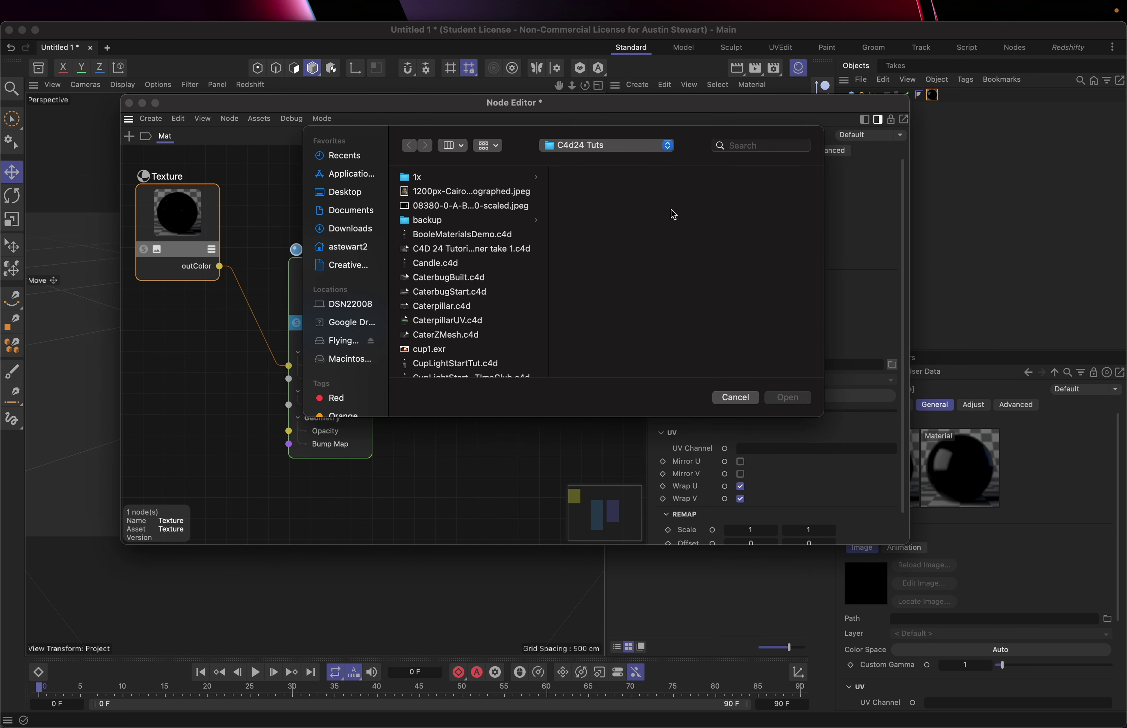
{"action": "left_click", "coordinate": [748, 146]}
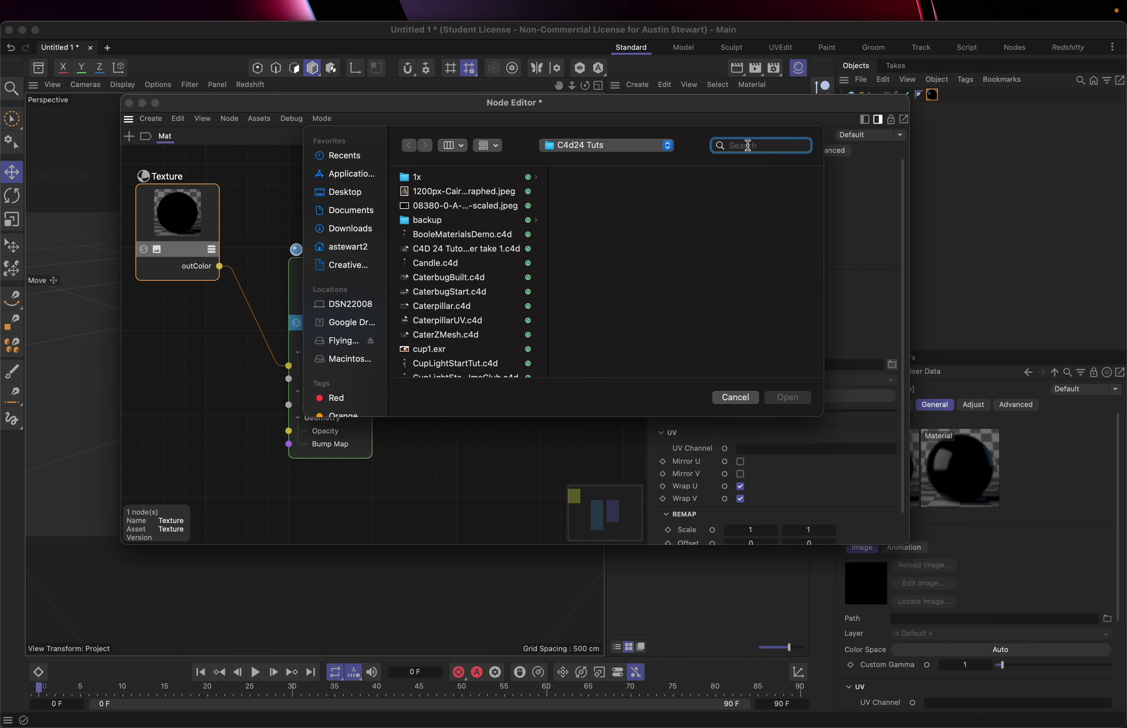
{"action": "type", "text": "bob"}
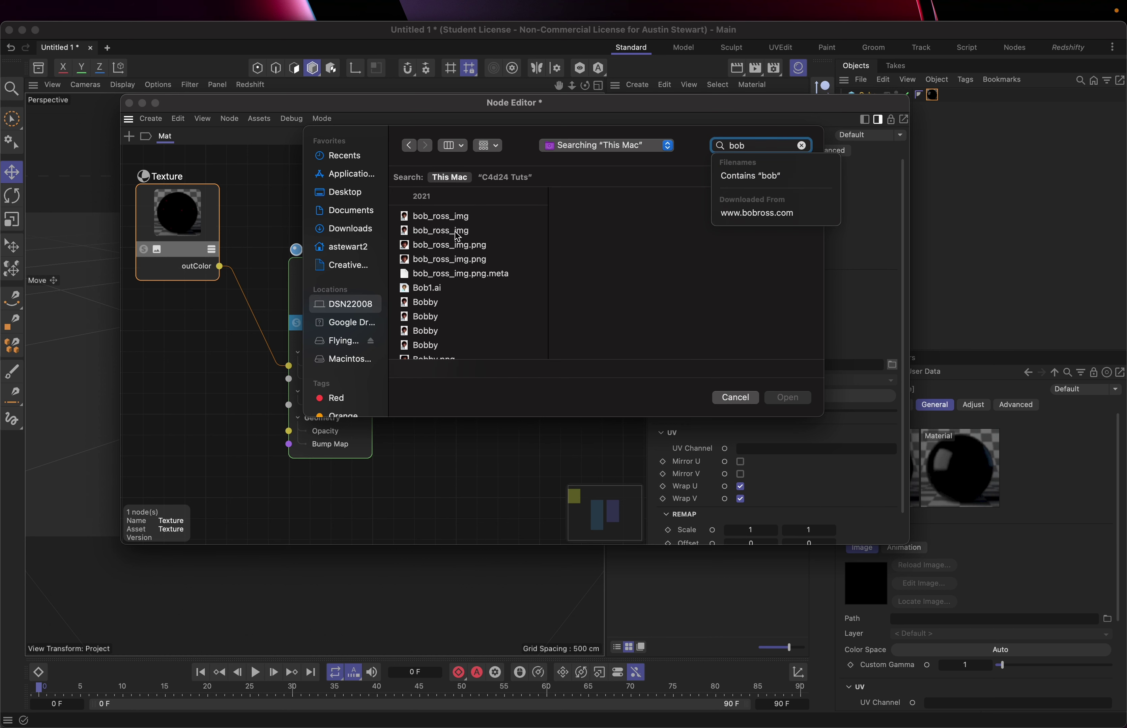
{"action": "left_click", "coordinate": [451, 250]}
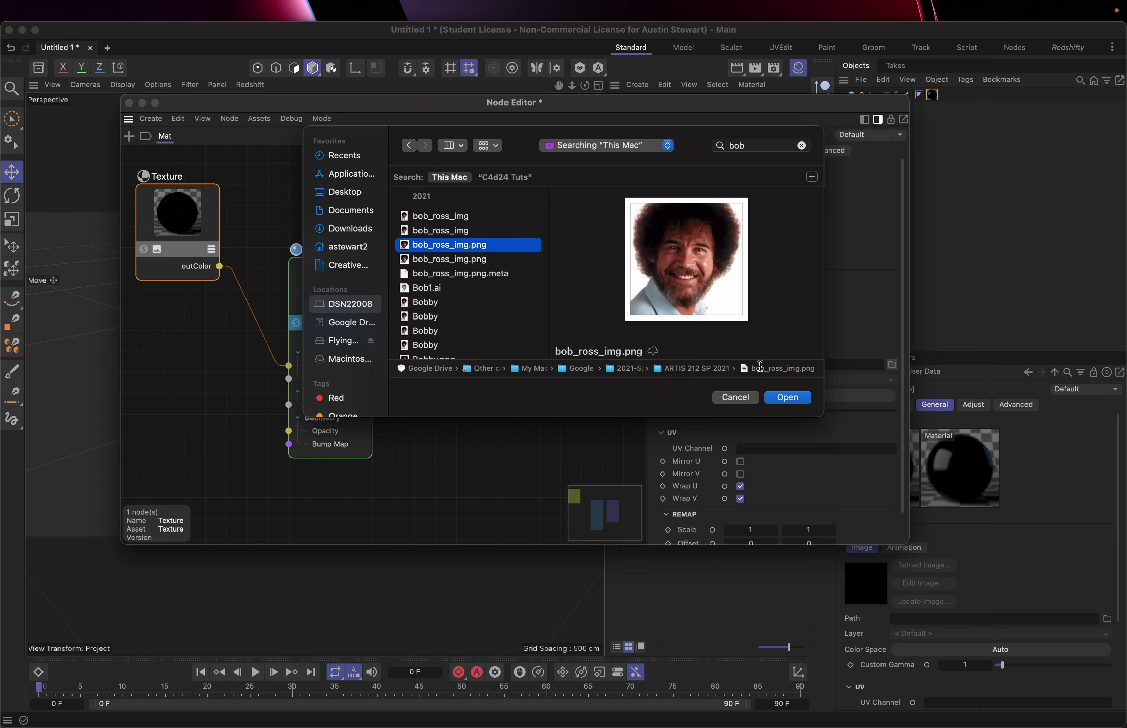
{"action": "scroll", "coordinate": [458, 336], "scroll_direction": "down", "scroll_amount": 3}
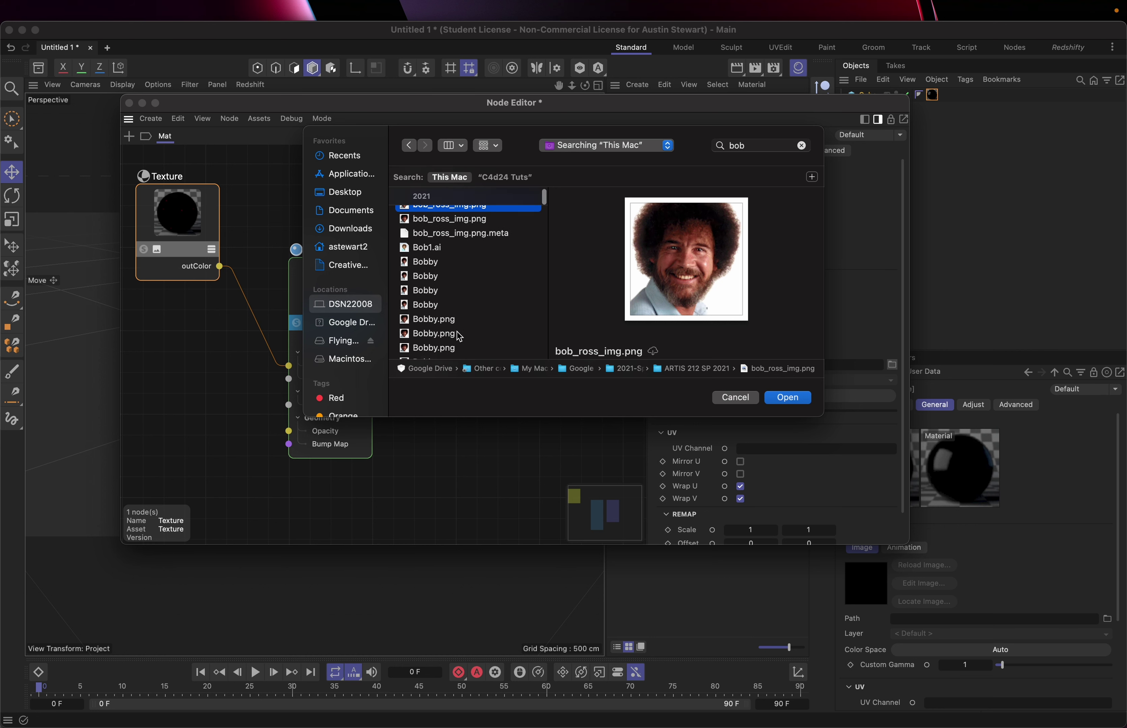
{"action": "scroll", "coordinate": [458, 336], "scroll_direction": "down", "scroll_amount": 5}
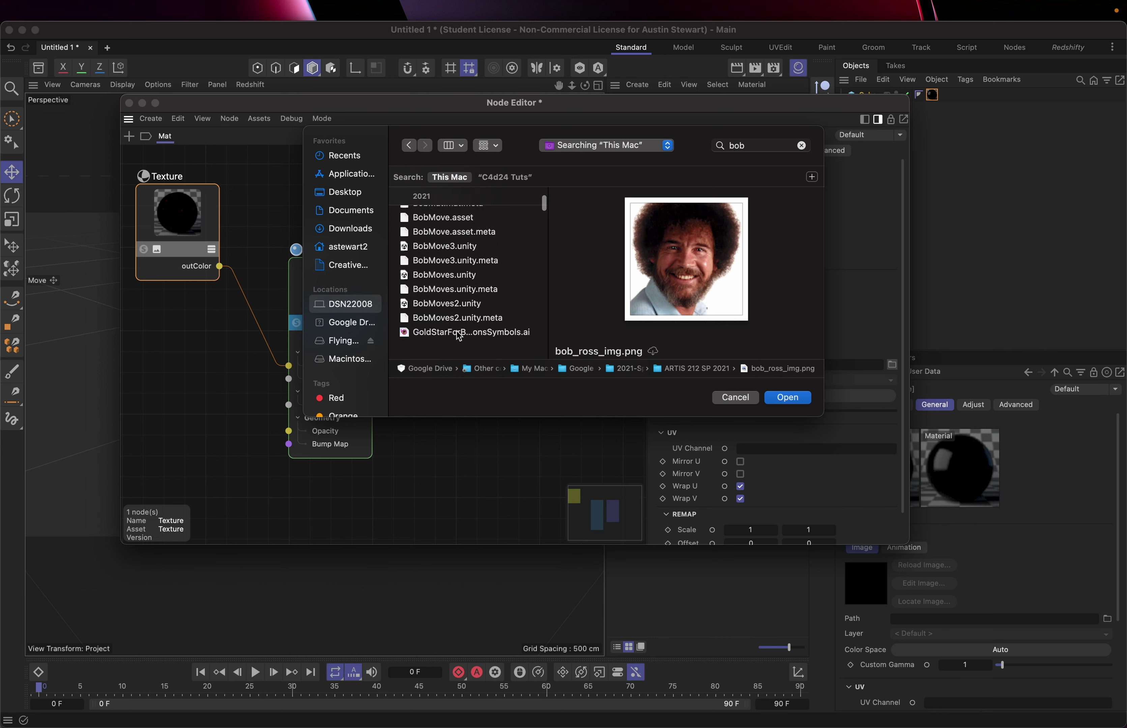
{"action": "scroll", "coordinate": [459, 334], "scroll_direction": "up", "scroll_amount": 8}
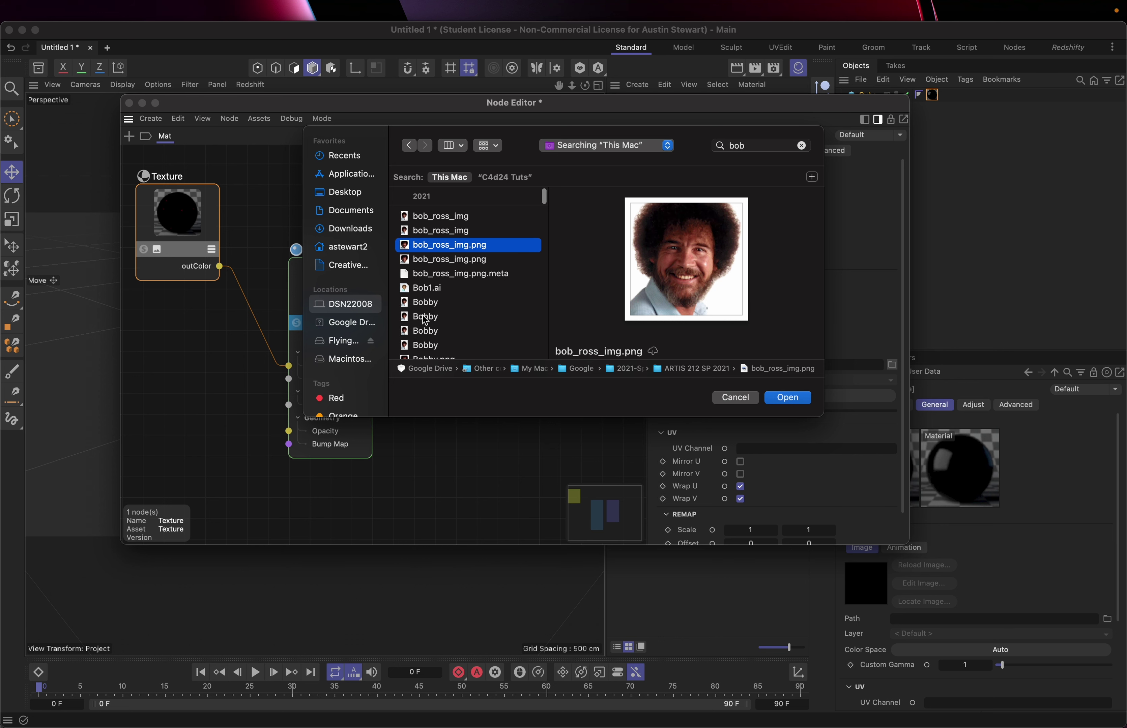
{"action": "left_click", "coordinate": [787, 399]}
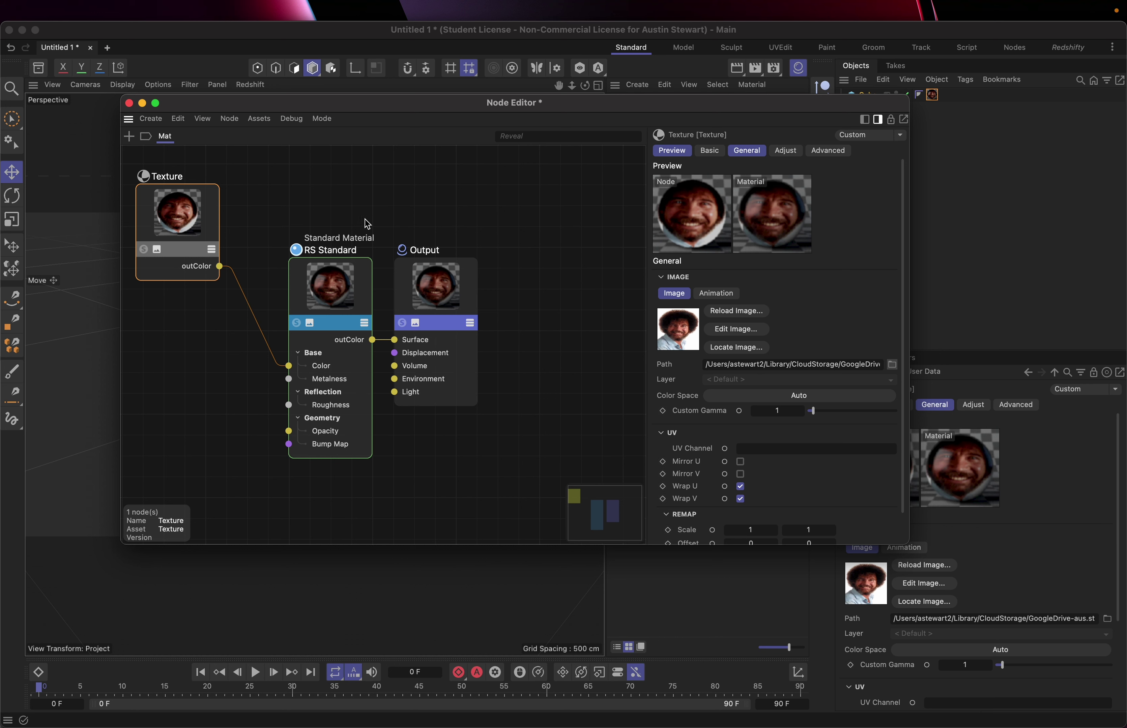
{"action": "left_click", "coordinate": [128, 104]}
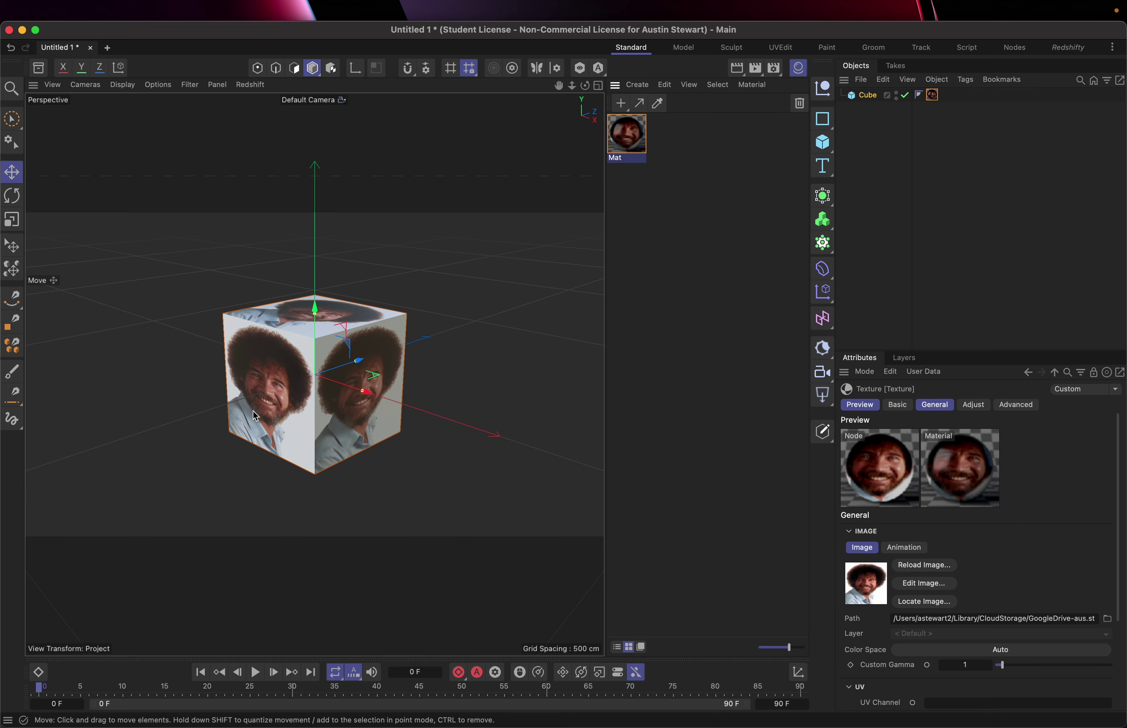
- Orbit and zoom the viewport to view the portrait-textured cube's top and sides
{"action": "left_click_drag", "start_coordinate": [253, 414], "coordinate": [164, 426], "text": "alt"}
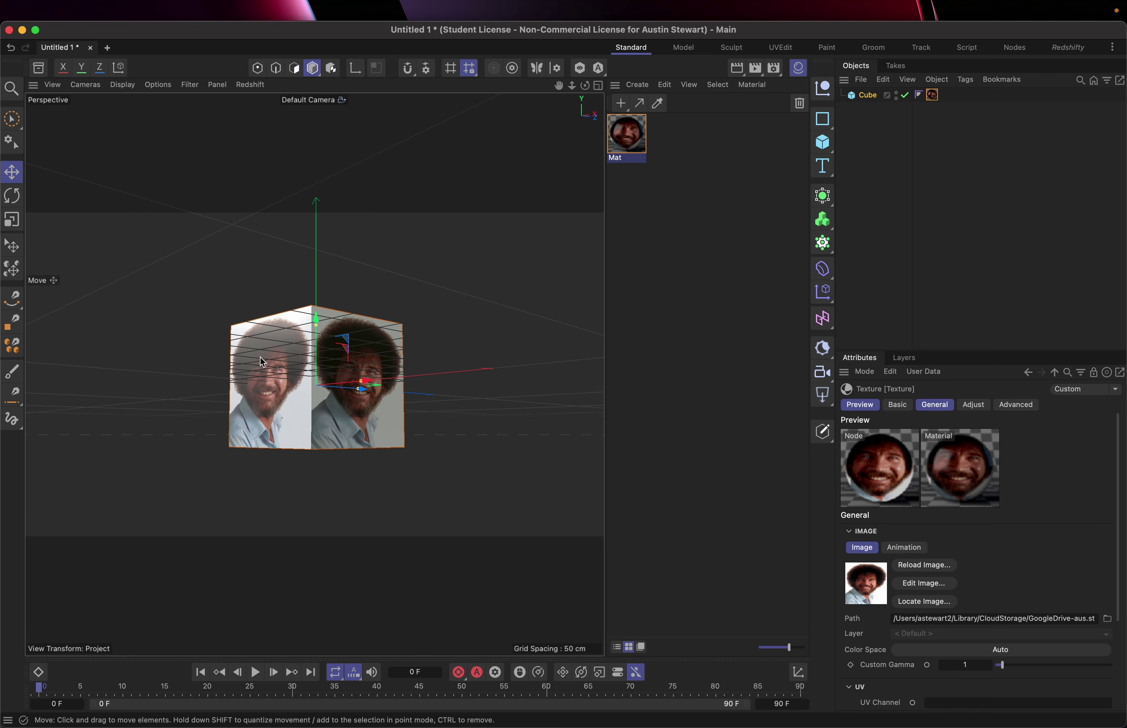
{"action": "scroll", "coordinate": [261, 362], "scroll_direction": "up", "scroll_amount": 3}
{"action": "left_click_drag", "start_coordinate": [262, 362], "coordinate": [276, 472], "text": "alt"}
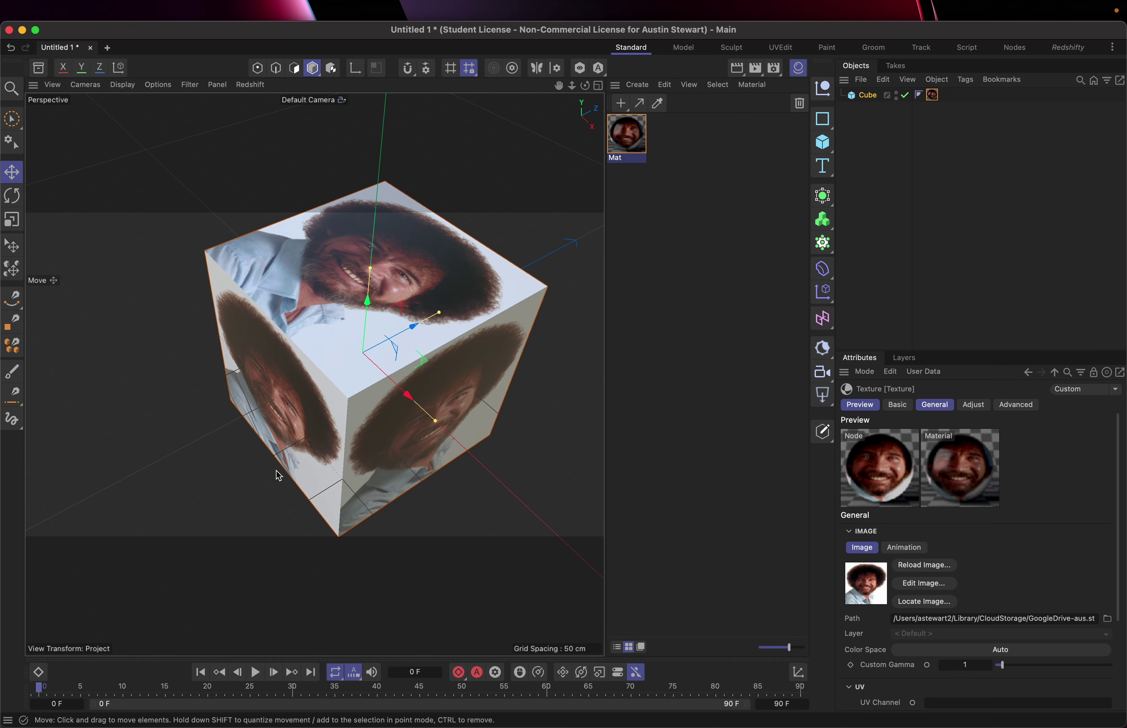
- Switch to the UVEdit layout and load the built-in UV Map checker grid in the Texture UV Editor
{"action": "left_click", "coordinate": [780, 47]}
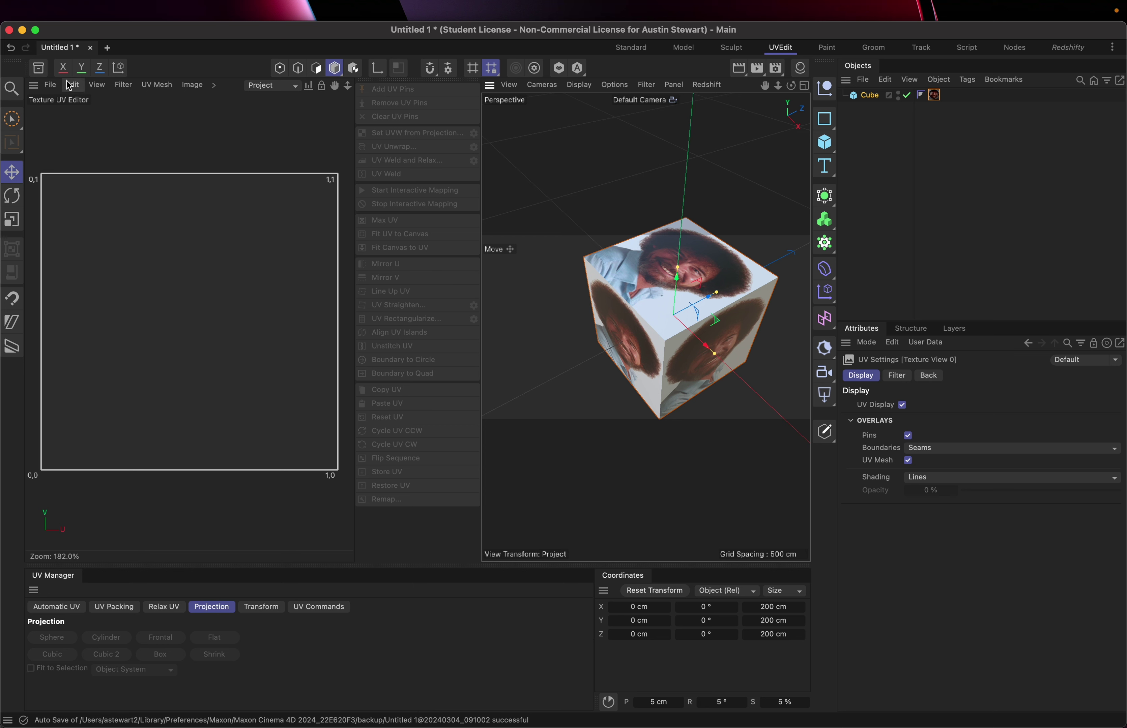
{"action": "left_click", "coordinate": [213, 90]}
{"action": "mouse_move", "coordinate": [235, 156]}
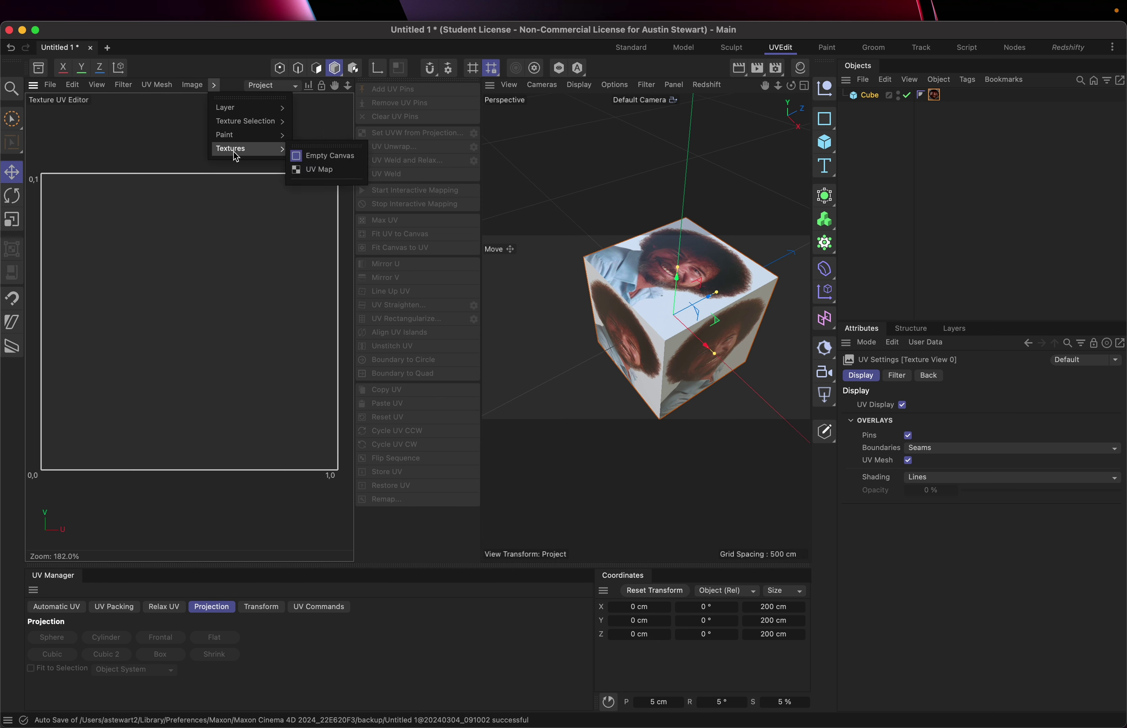
{"action": "left_click", "coordinate": [318, 171]}
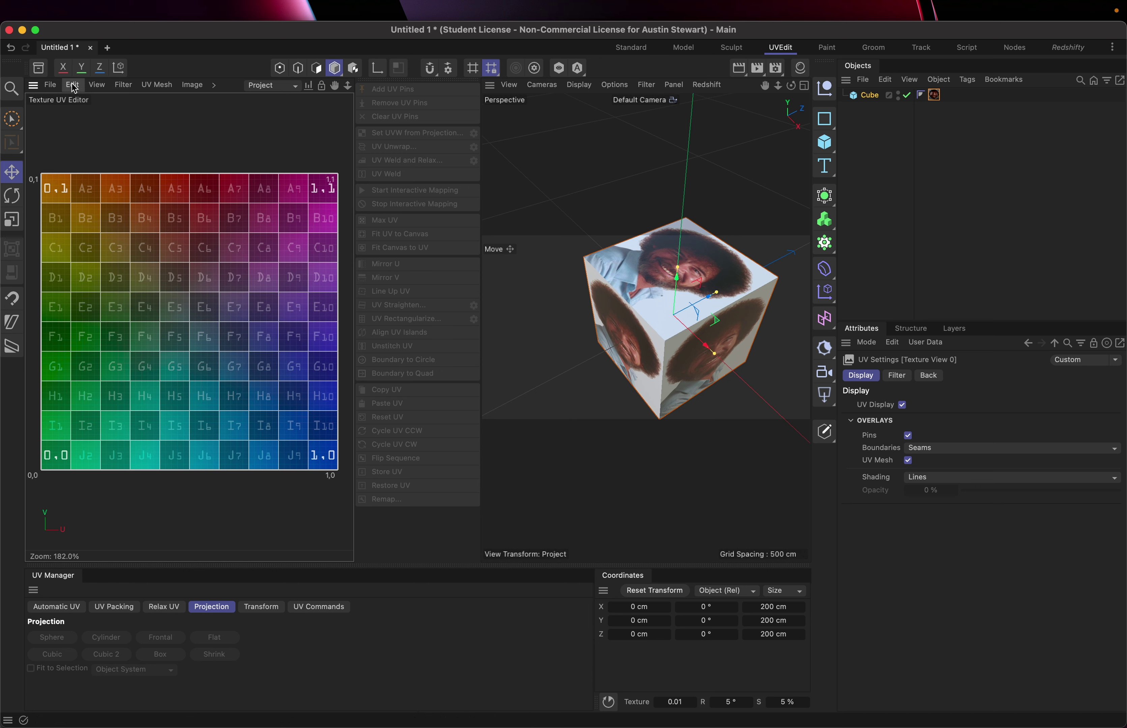
- Open bob_ross_img.png as the Texture UV Editor's texture, replacing the checker grid
{"action": "left_click", "coordinate": [214, 85]}
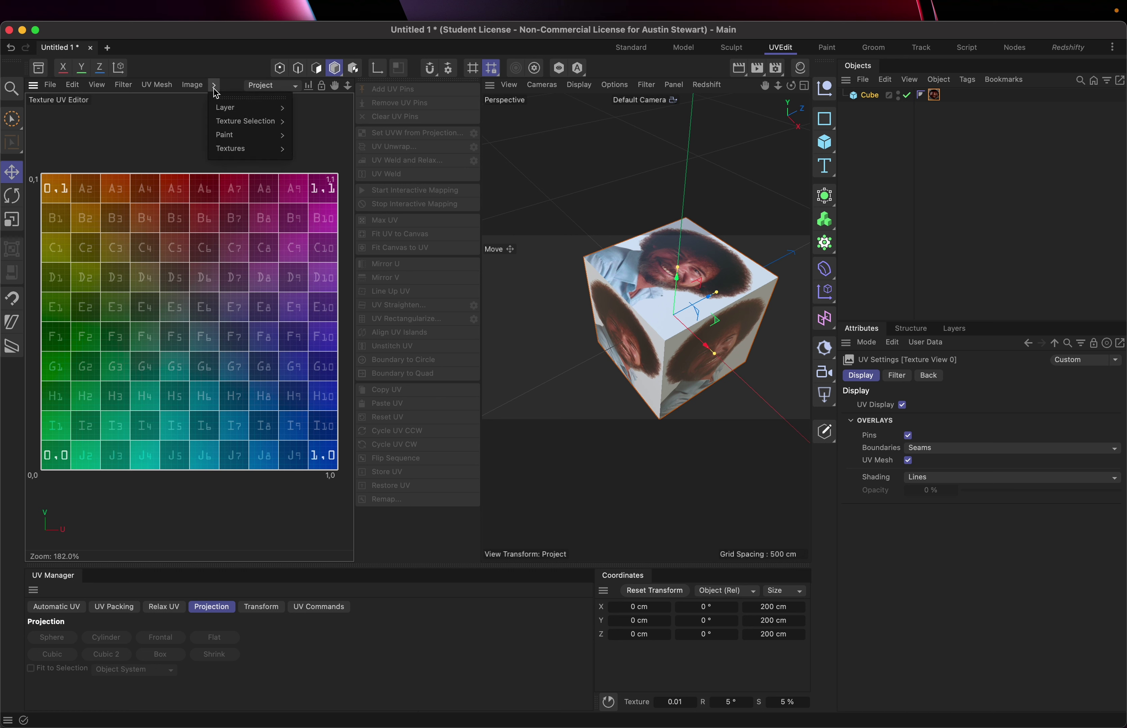
{"action": "mouse_move", "coordinate": [247, 151]}
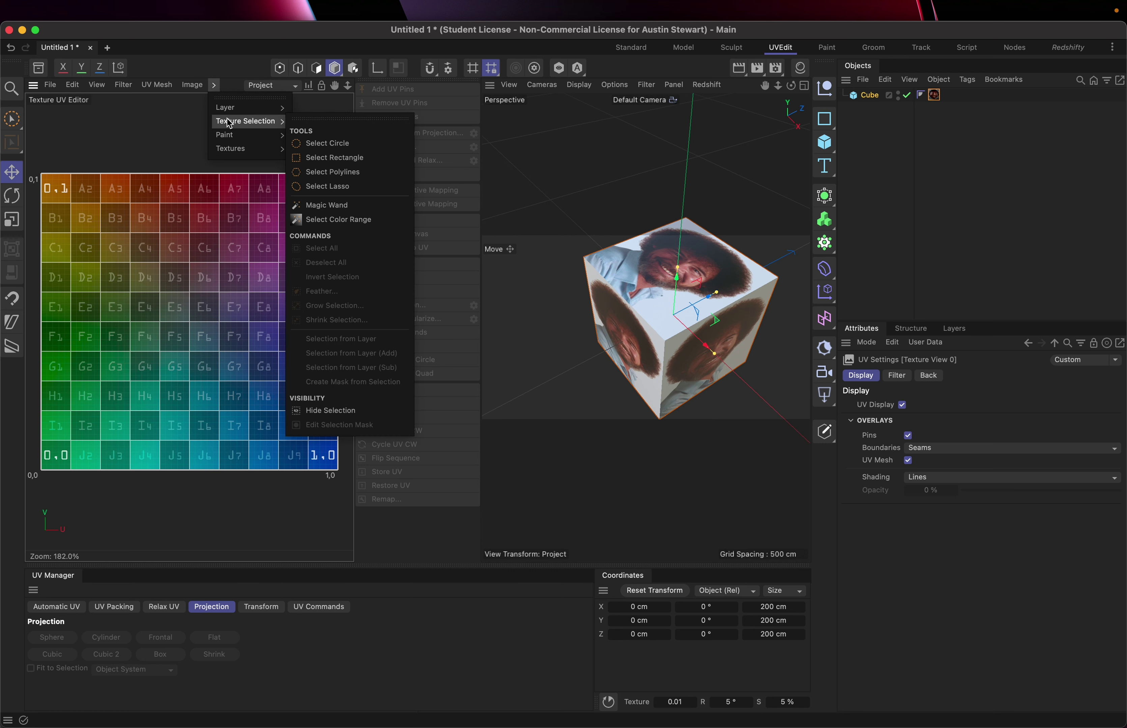
{"action": "left_click", "coordinate": [50, 85]}
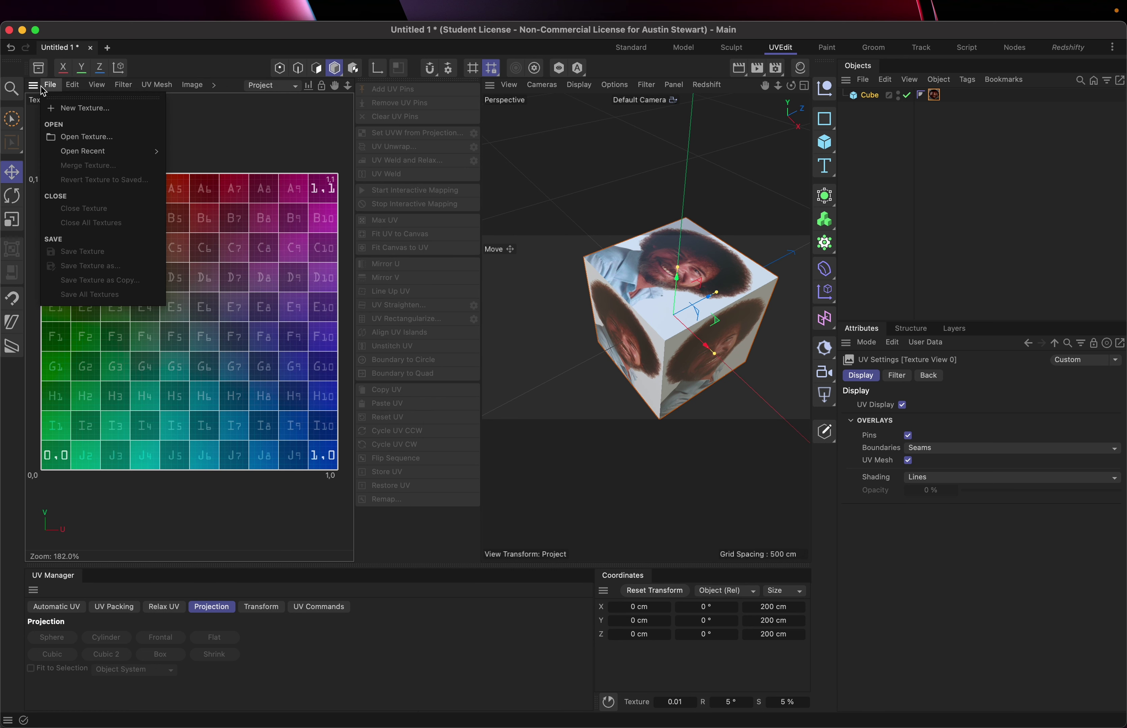
{"action": "left_click", "coordinate": [93, 138]}
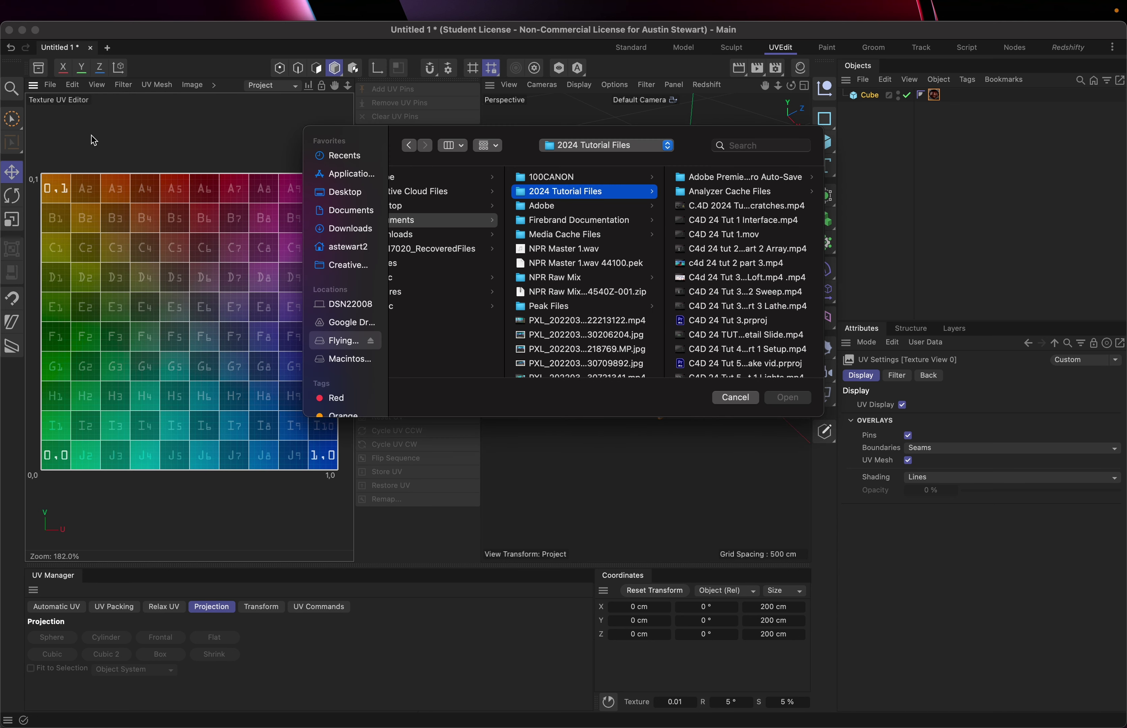
{"action": "left_click", "coordinate": [739, 146]}
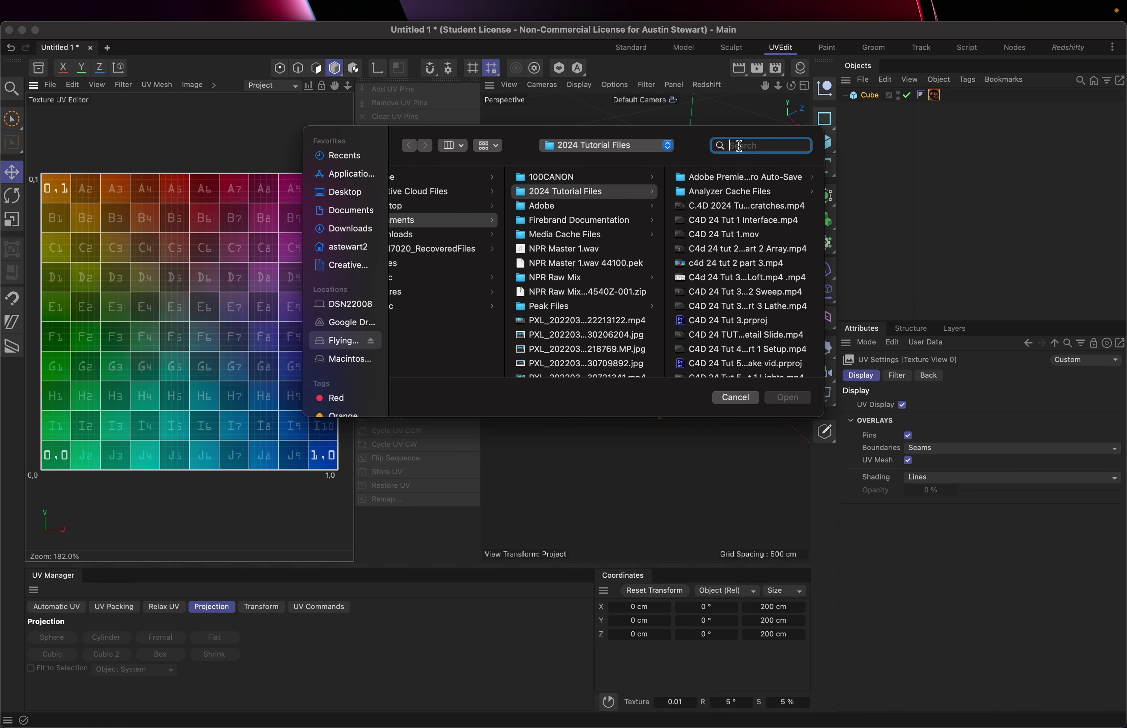
{"action": "type", "text": "bob"}
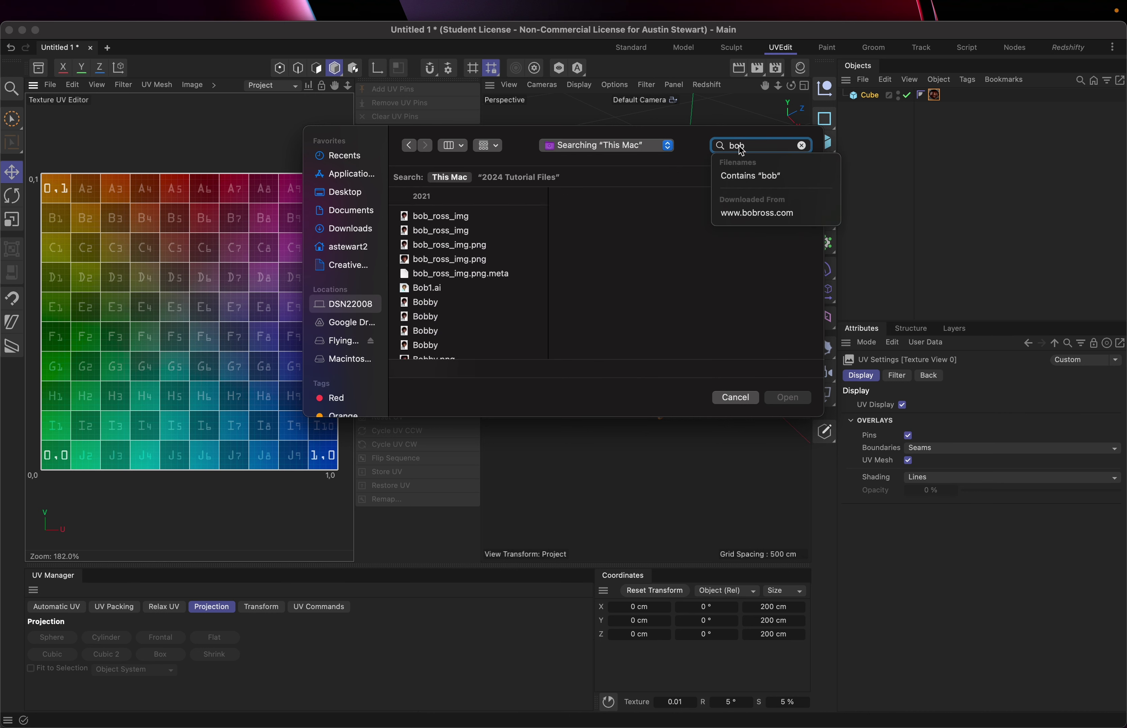
{"action": "left_click", "coordinate": [455, 245]}
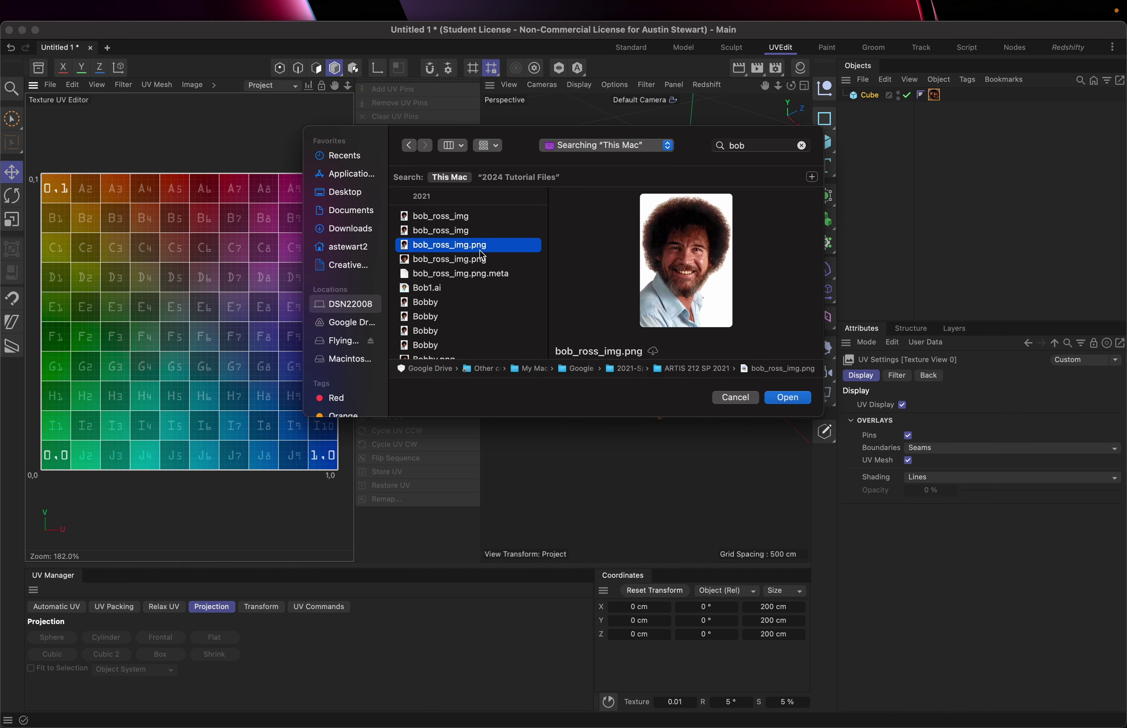
{"action": "left_click", "coordinate": [786, 397]}
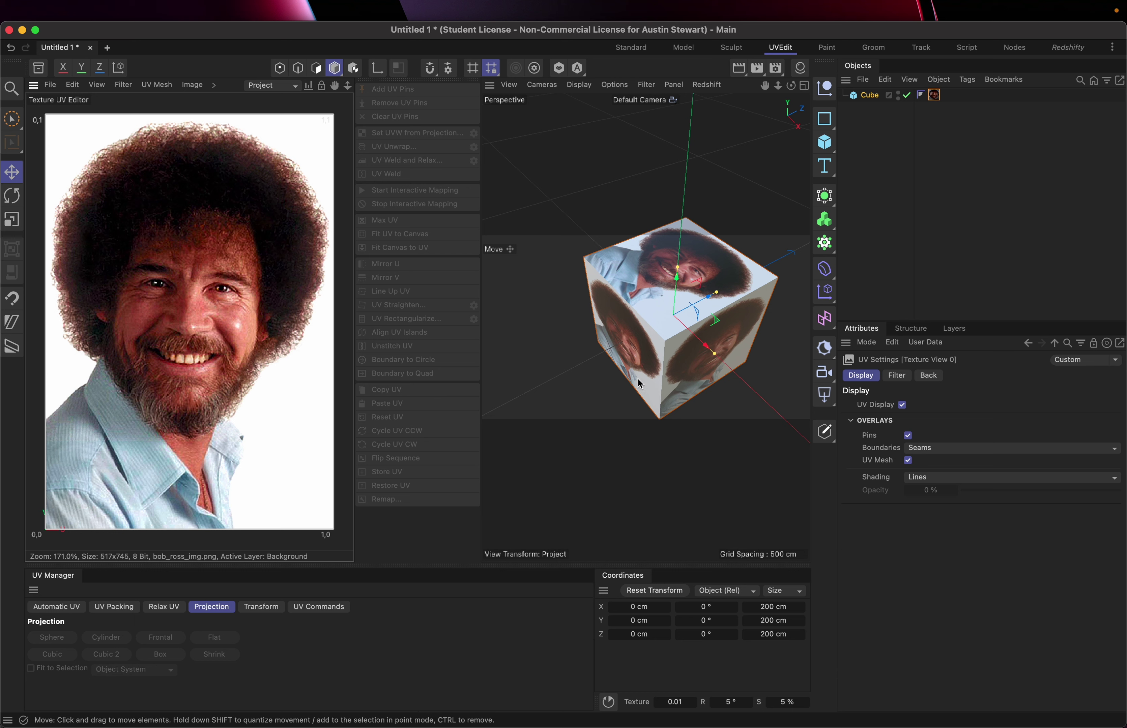
{"action": "scroll", "coordinate": [684, 267], "scroll_direction": "up", "scroll_amount": 10}
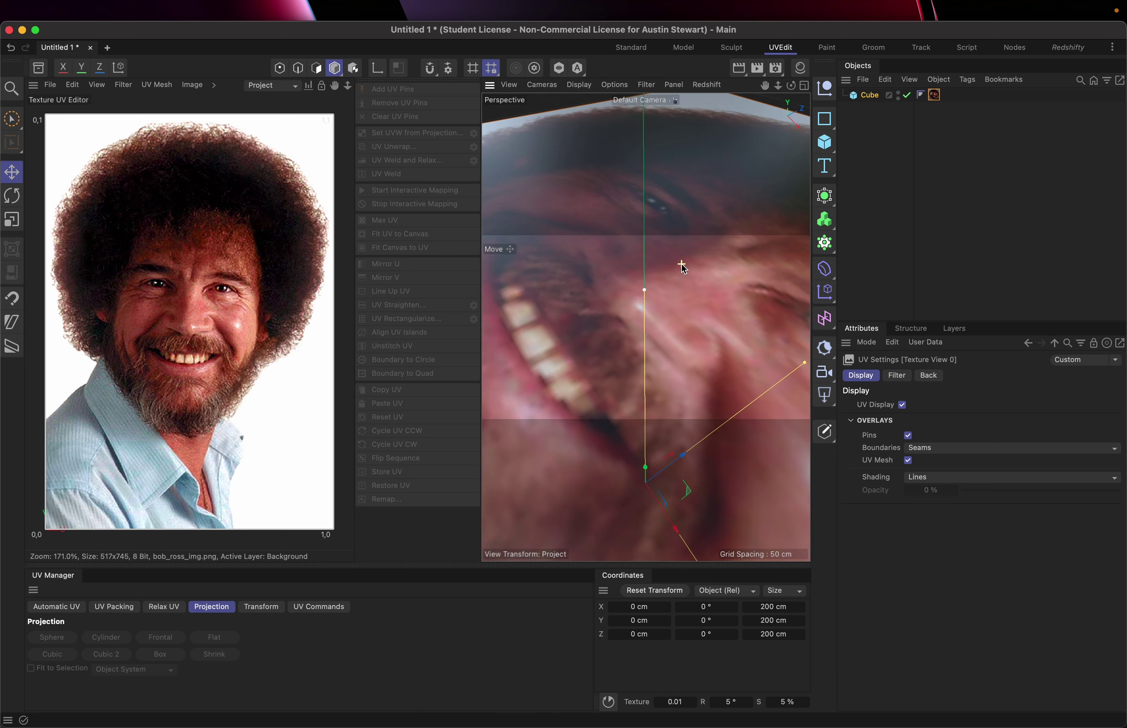
{"action": "scroll", "coordinate": [683, 269], "scroll_direction": "down", "scroll_amount": 8}
{"action": "scroll", "coordinate": [683, 269], "scroll_direction": "down", "scroll_amount": 1}
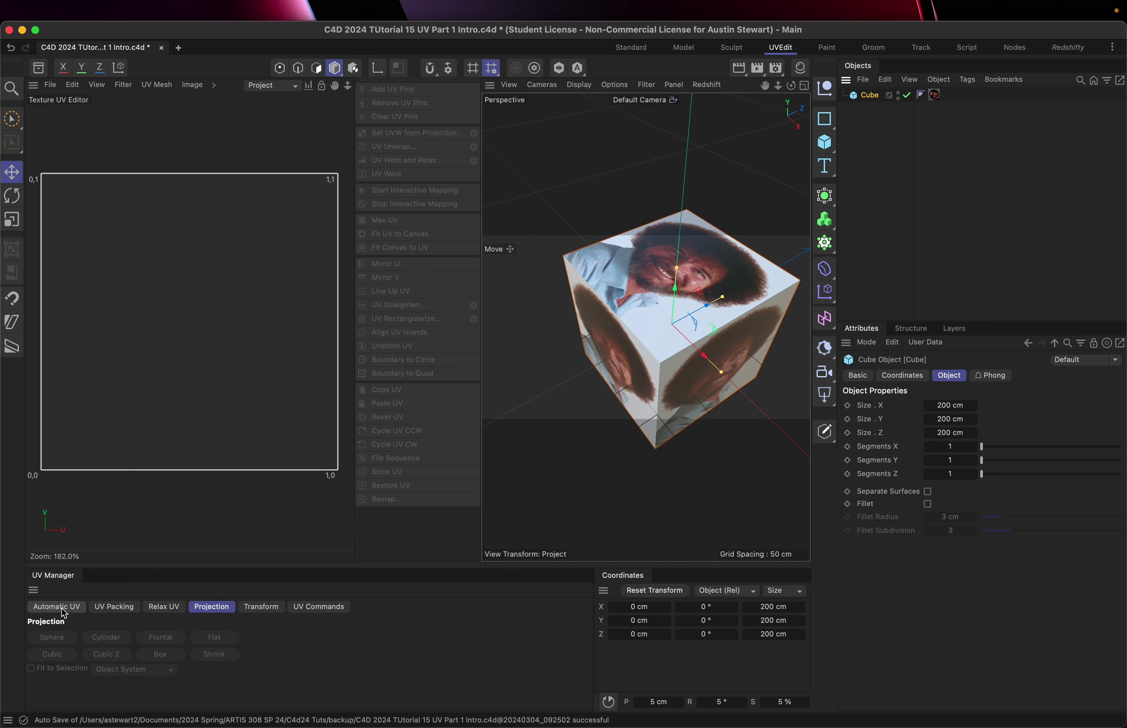
- Preview the UV Packing, Relax UV, Projection, Transform and Commands tabs, then return to Automatic UV
{"action": "left_click", "coordinate": [84, 608]}
{"action": "left_click", "coordinate": [110, 609]}
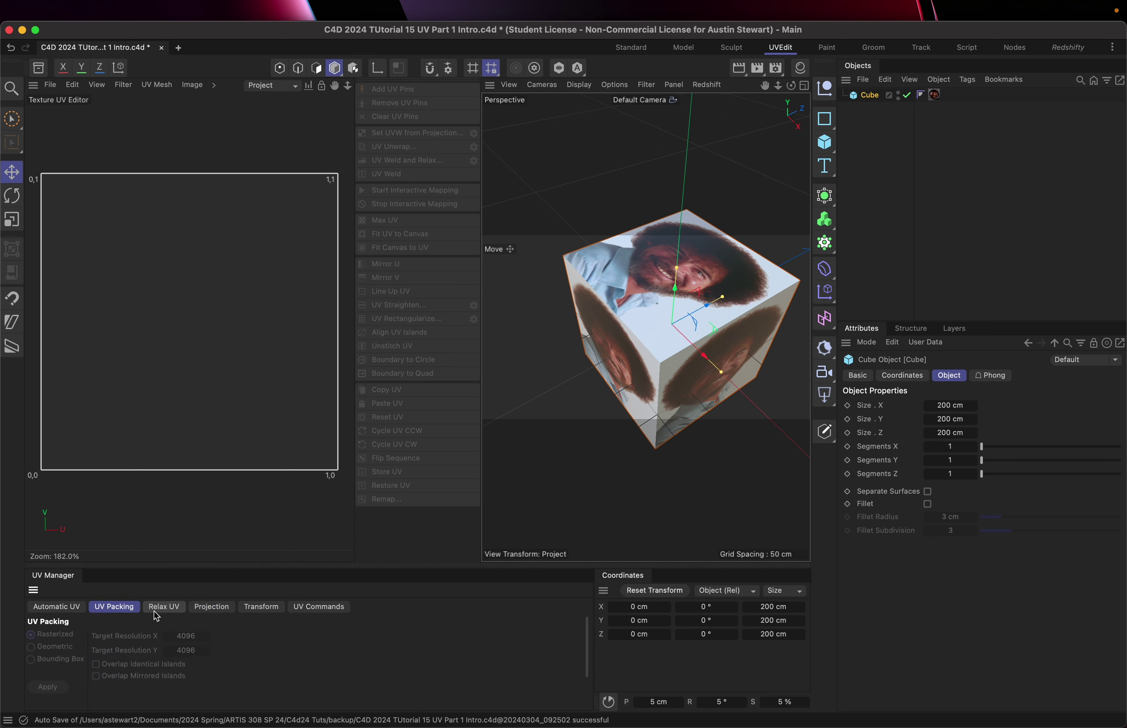
{"action": "left_click", "coordinate": [157, 611]}
{"action": "left_click", "coordinate": [205, 607]}
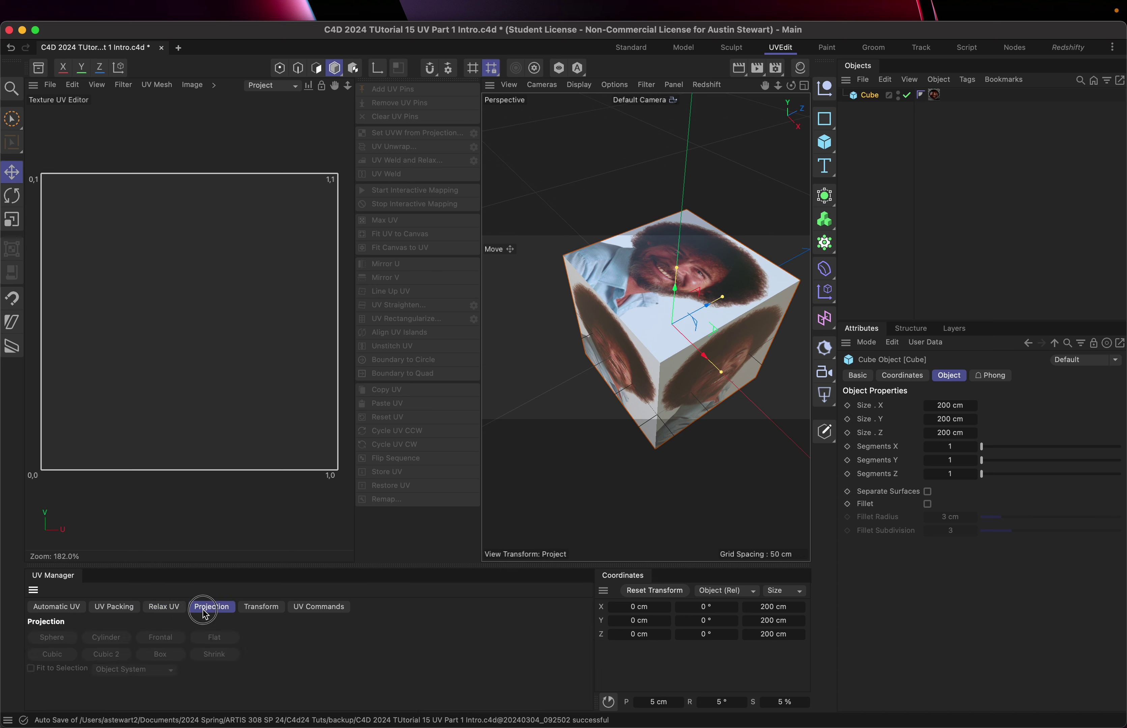
{"action": "left_click", "coordinate": [267, 608]}
{"action": "left_click", "coordinate": [310, 609]}
{"action": "left_click", "coordinate": [76, 609]}
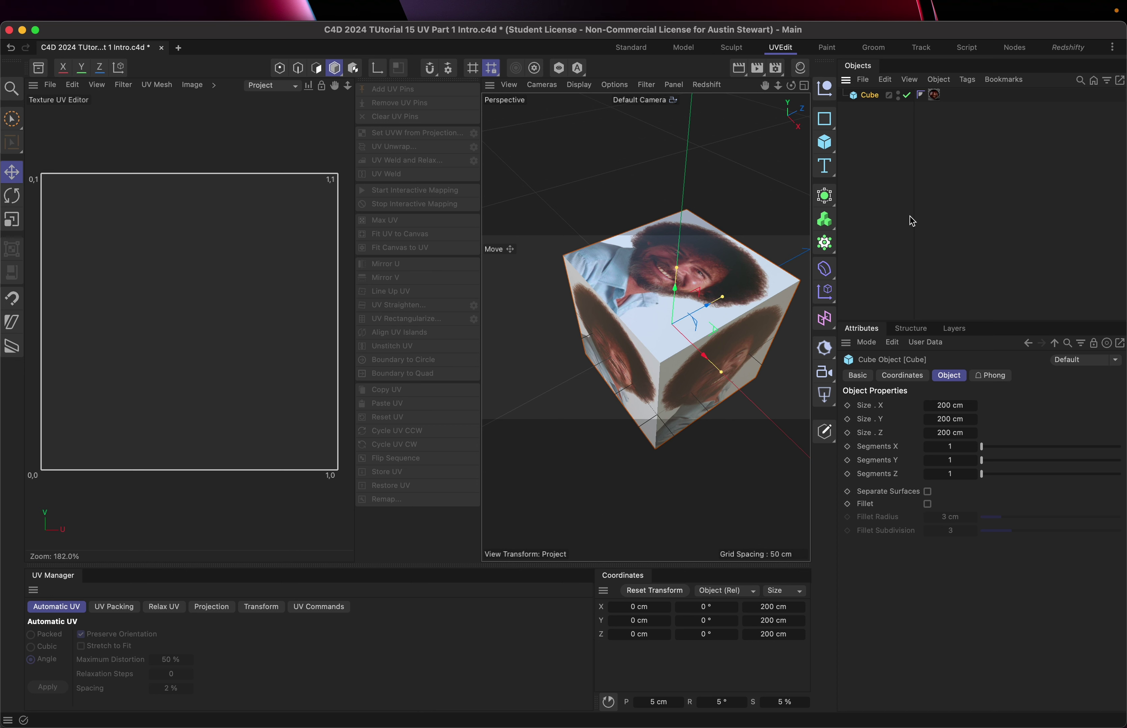
- Make the cube editable with C and show its UVW tag's properties
{"action": "key", "text": "c"}
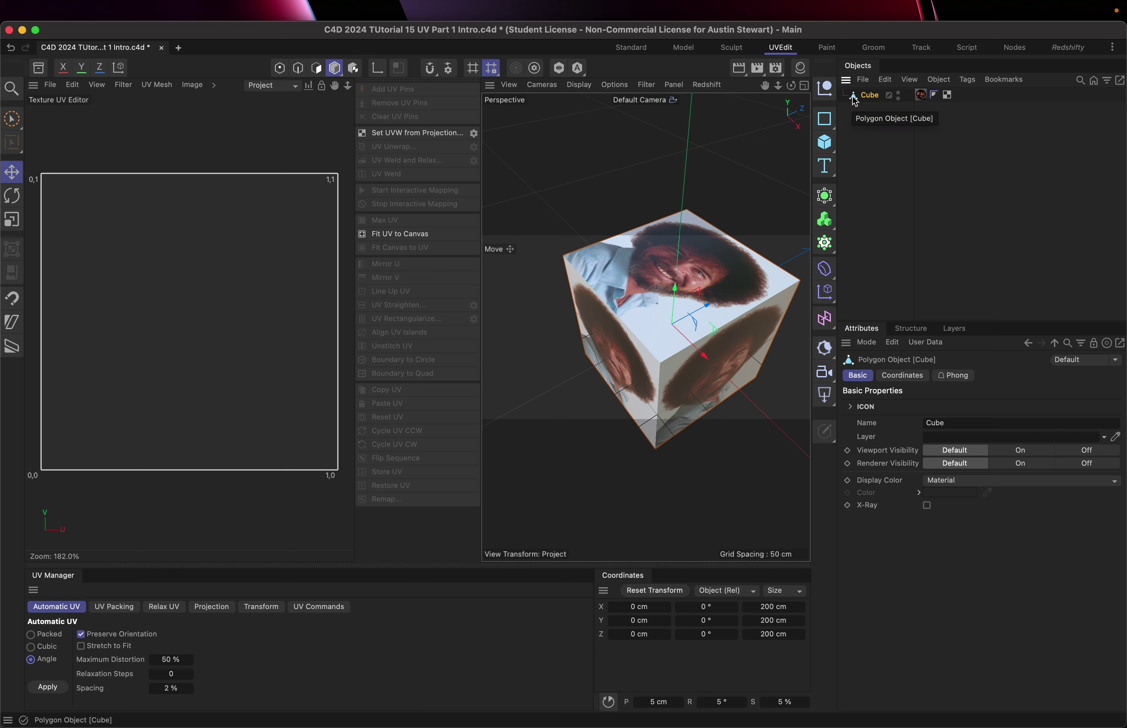
{"action": "left_click", "coordinate": [948, 95]}
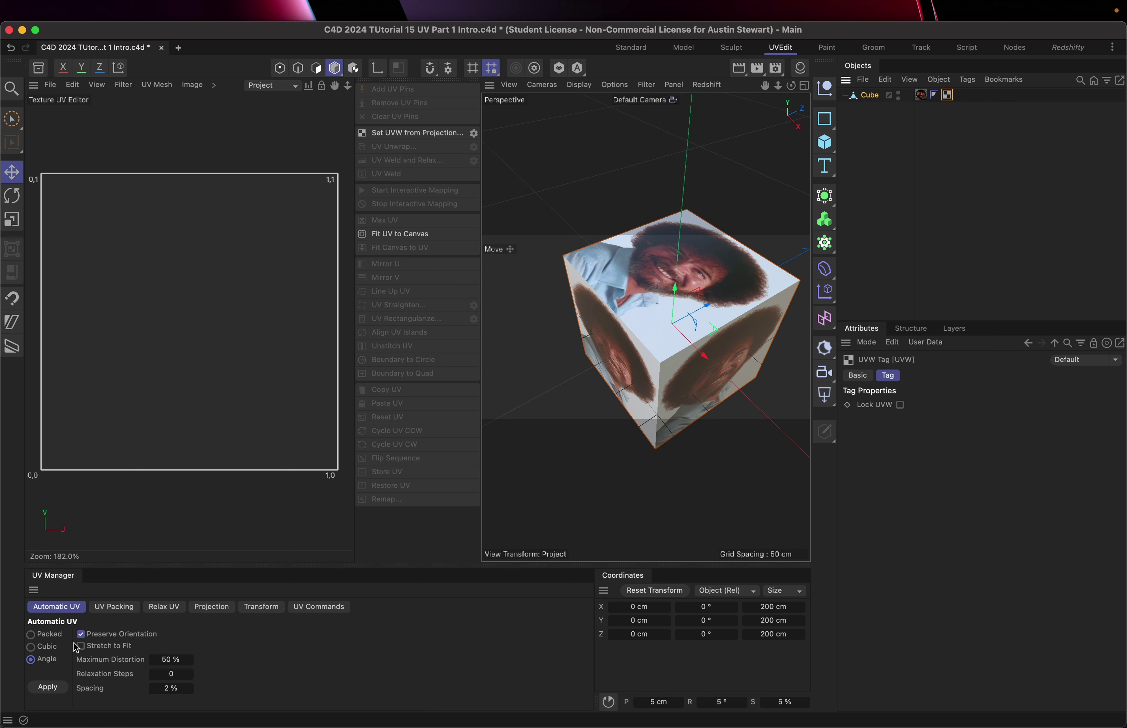
- Preview the UV Packing, Relax UV, Transform and UV Commands tabs, ending on Projection
{"action": "left_click", "coordinate": [114, 607]}
{"action": "left_click", "coordinate": [182, 608]}
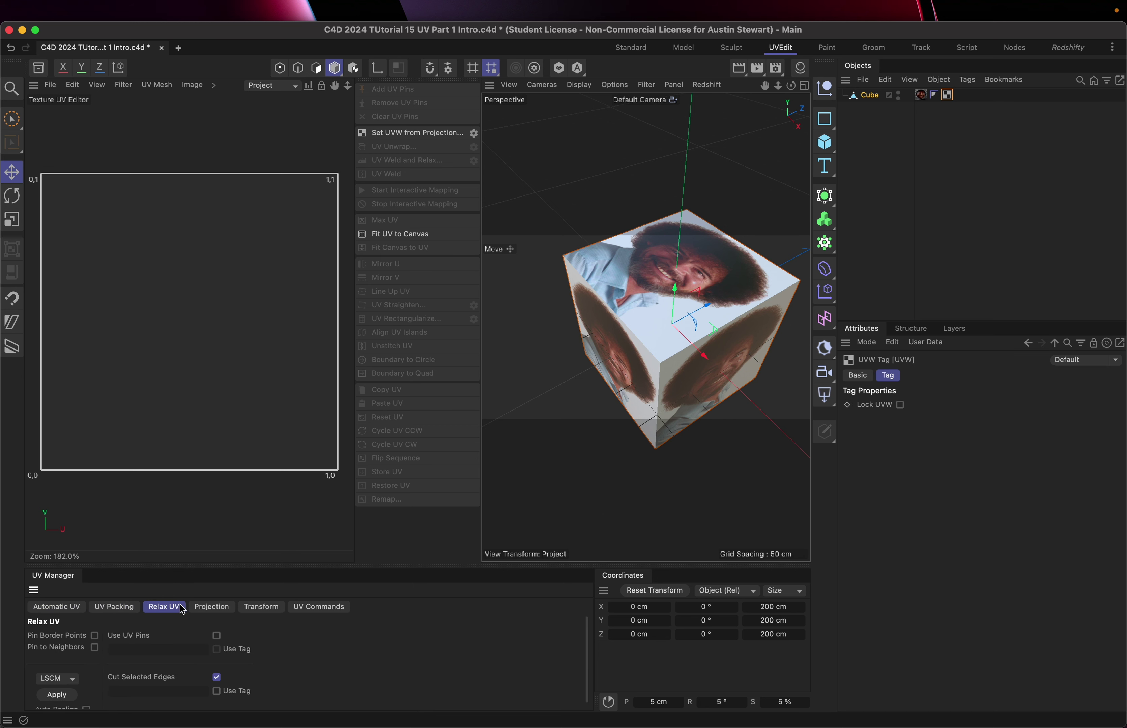
{"action": "left_click", "coordinate": [218, 608]}
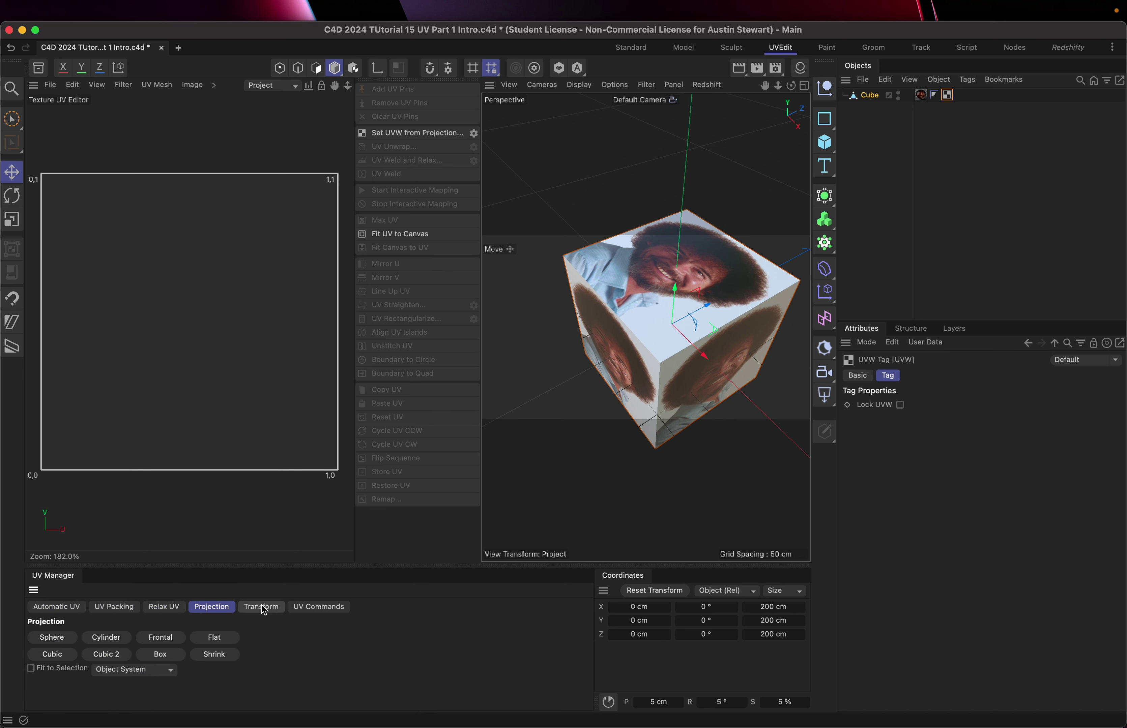
{"action": "left_click", "coordinate": [262, 608]}
{"action": "left_click", "coordinate": [311, 610]}
{"action": "left_click", "coordinate": [215, 608]}
- Apply a Frontal projection to the cube's UVs
{"action": "left_click", "coordinate": [166, 641]}
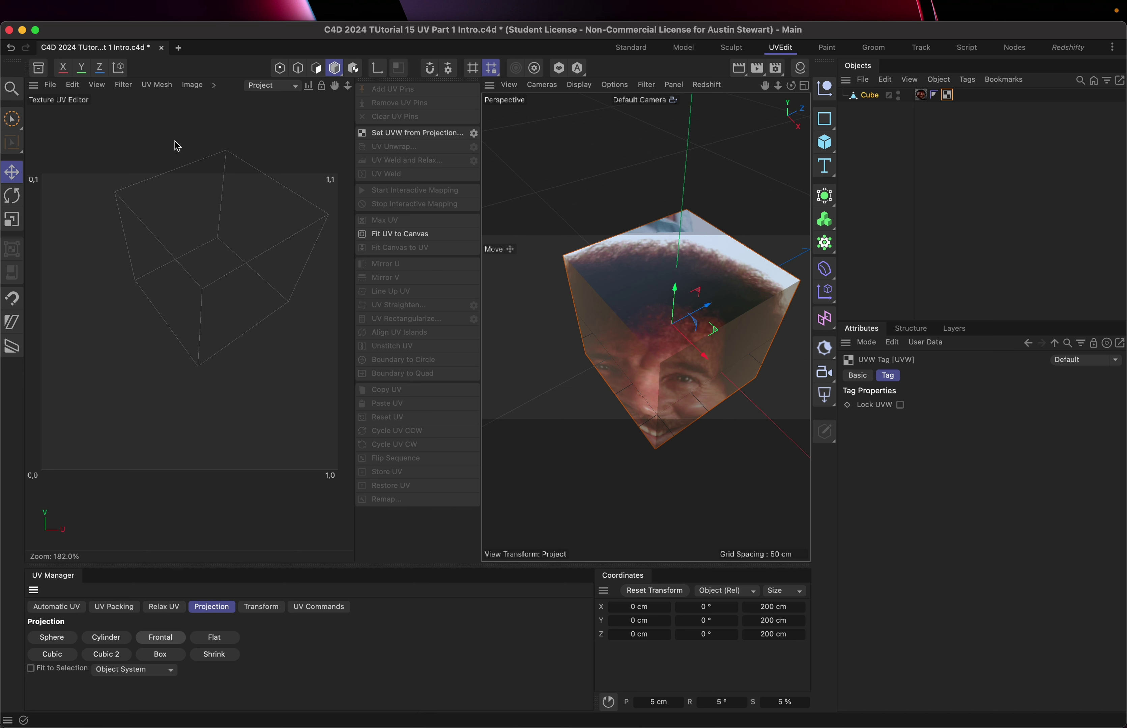
- Set bob_ross_img.png as the Texture UV Editor's background texture
{"action": "left_click", "coordinate": [214, 86]}
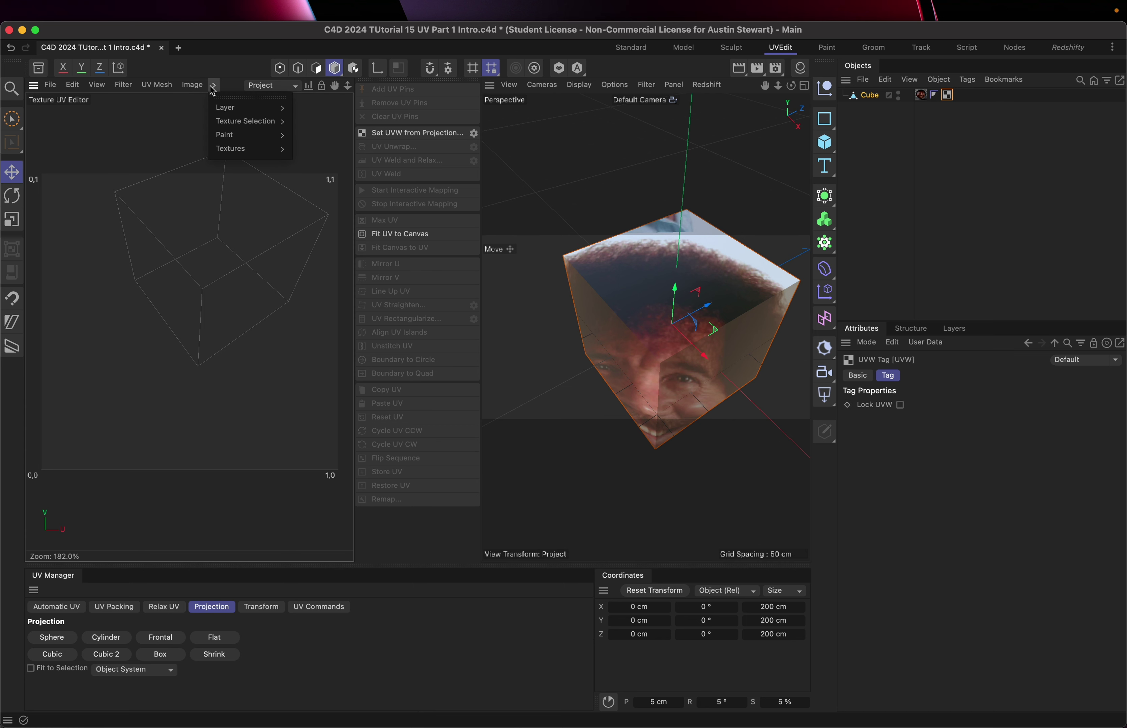
{"action": "mouse_move", "coordinate": [232, 151]}
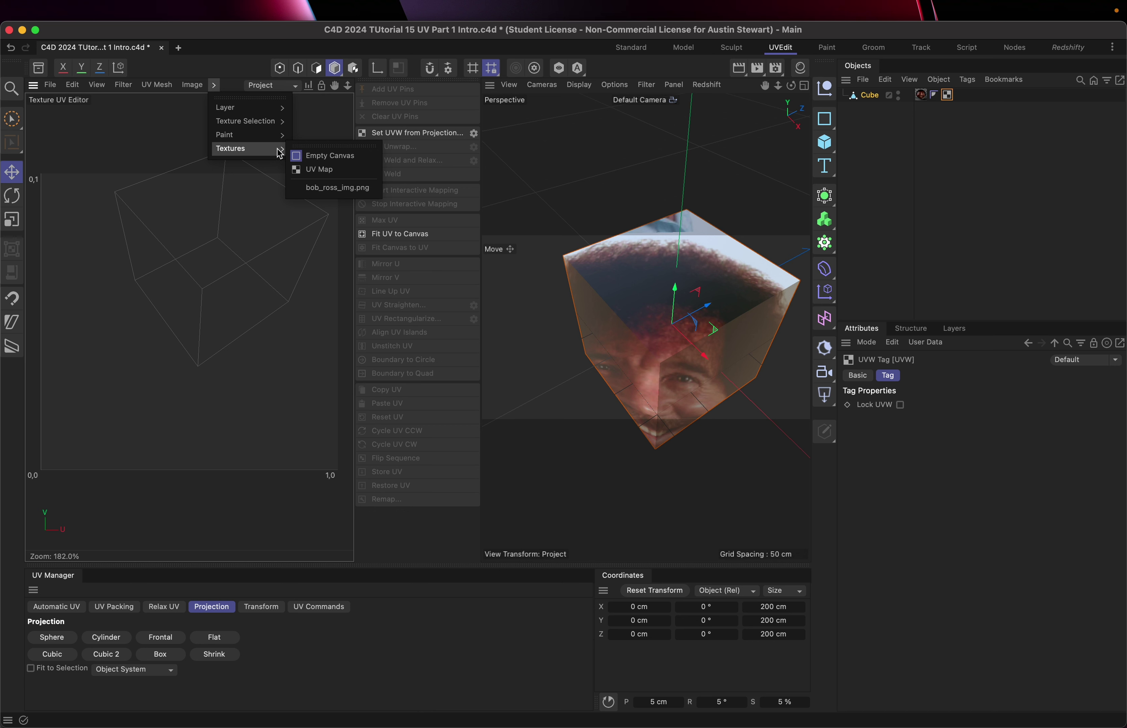
{"action": "left_click", "coordinate": [332, 188]}
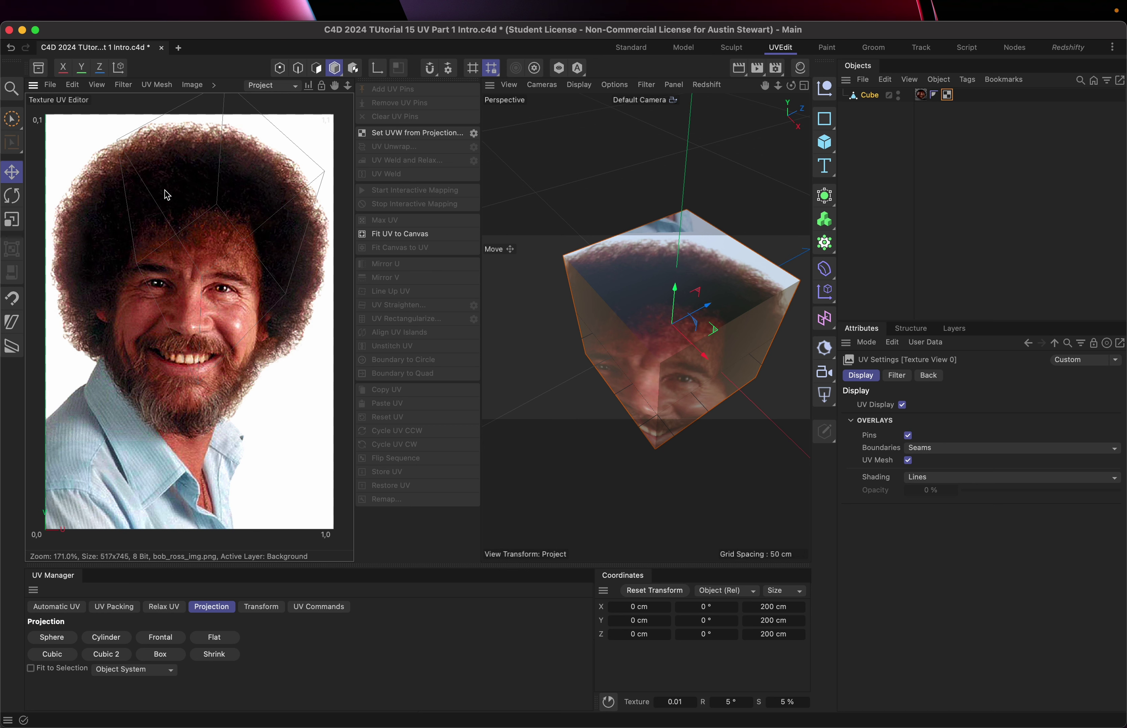
- In Polygon mode, select the cube's whole UV island in the Texture UV Editor
{"action": "left_click", "coordinate": [316, 70]}
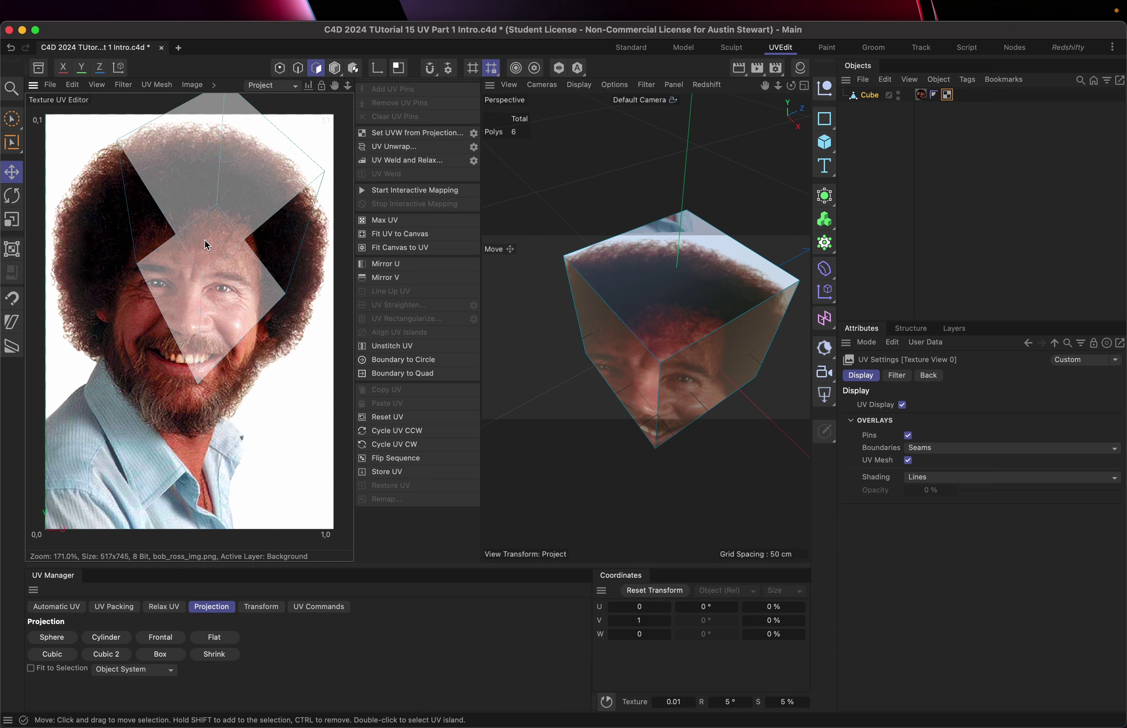
{"action": "double_click", "coordinate": [204, 240]}
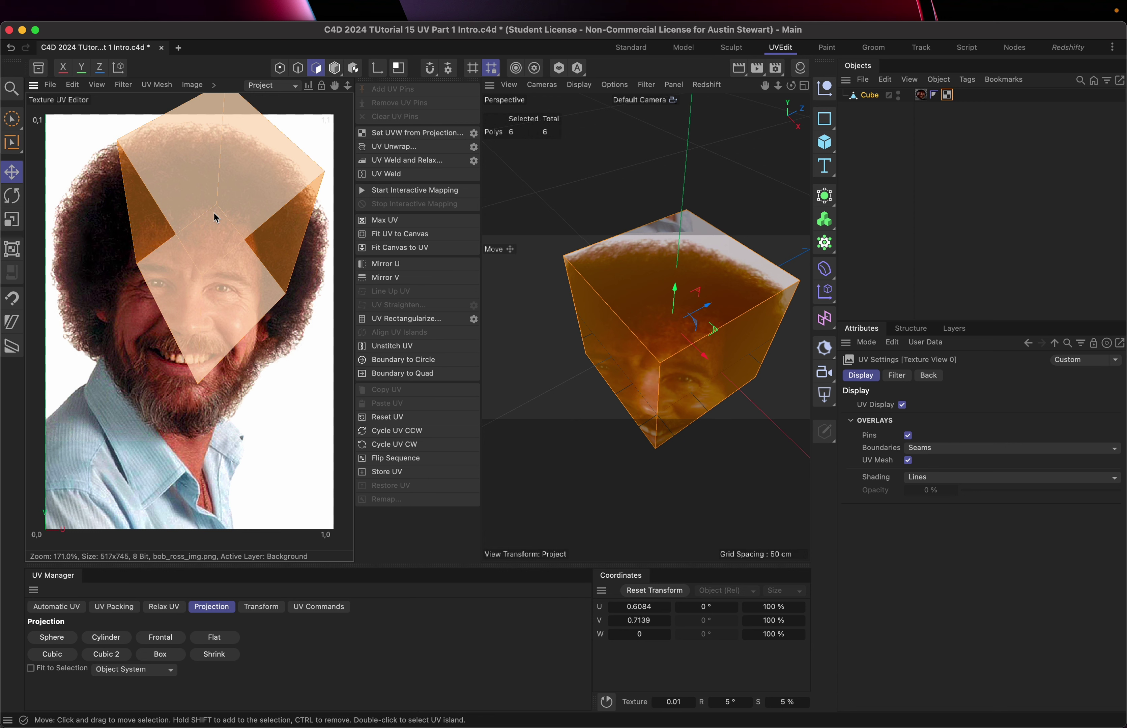
- Move the UV island down onto the portrait's face, to about U 0.518, V 0.4663
{"action": "left_click_drag", "start_coordinate": [213, 213], "coordinate": [190, 321]}
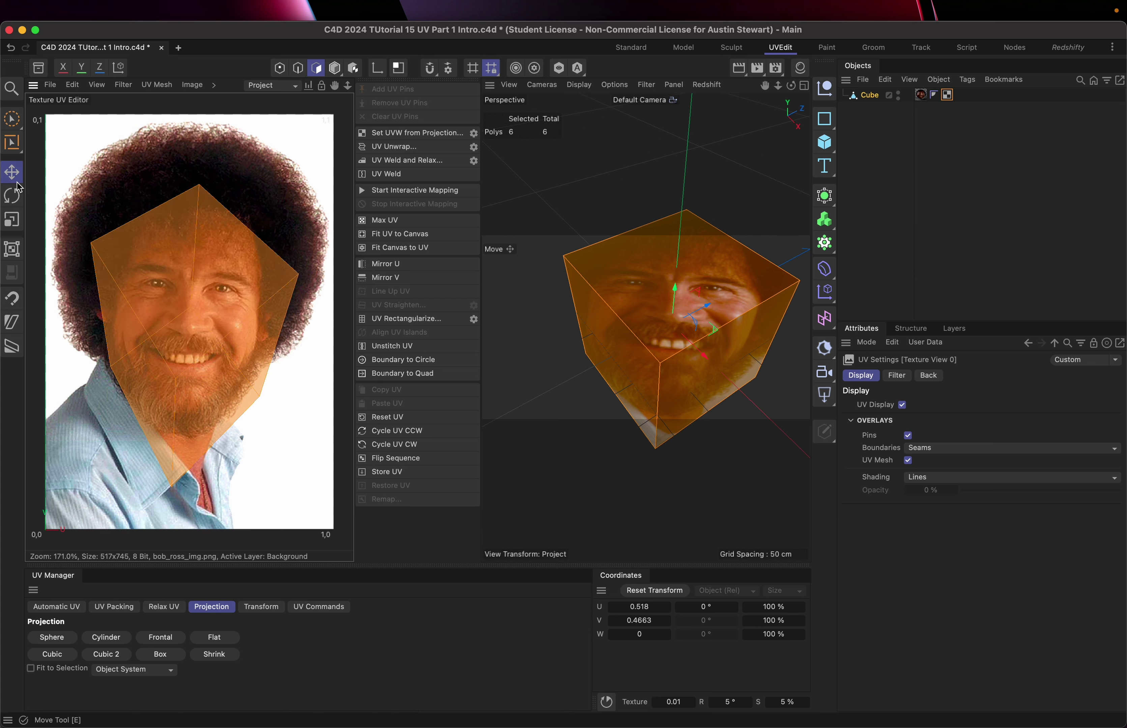
{"action": "key", "text": "r"}
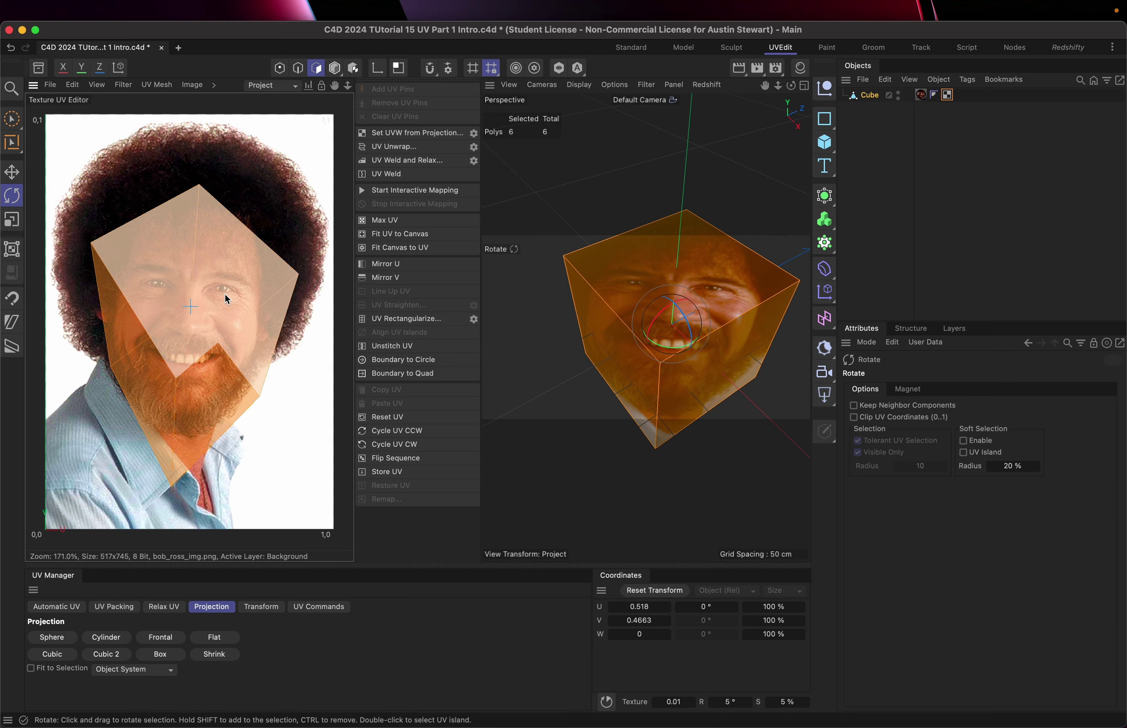
{"action": "left_click_drag", "start_coordinate": [225, 295], "coordinate": [541, 23]}
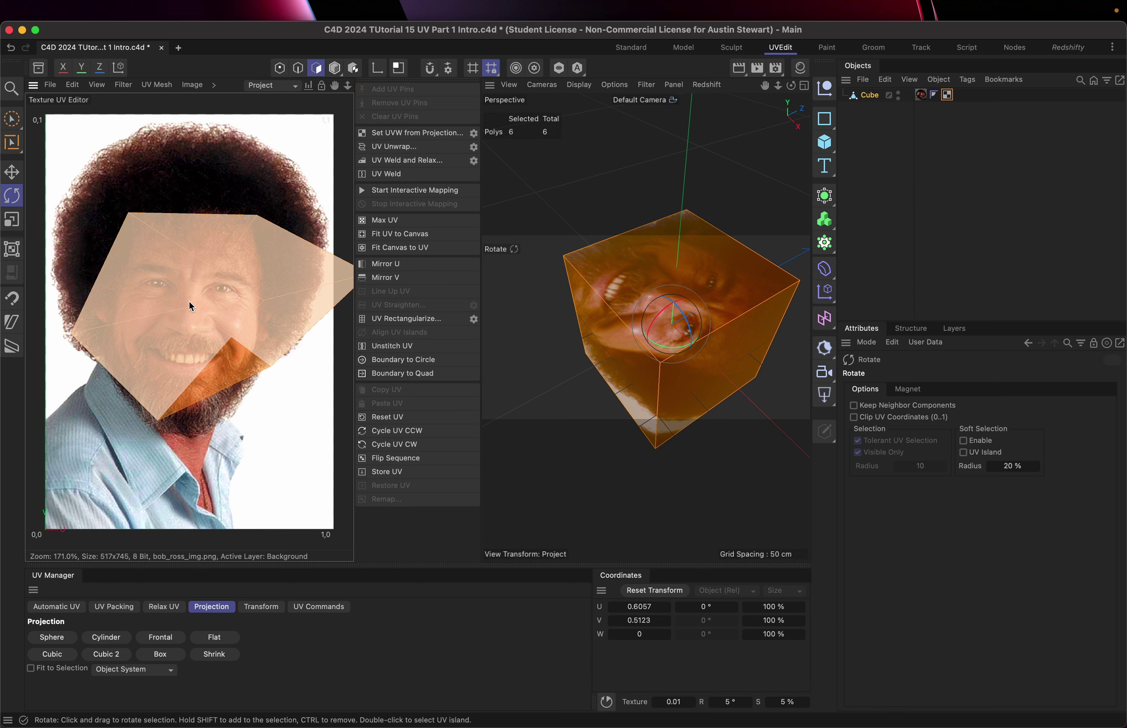
{"action": "key", "text": "super+z"}
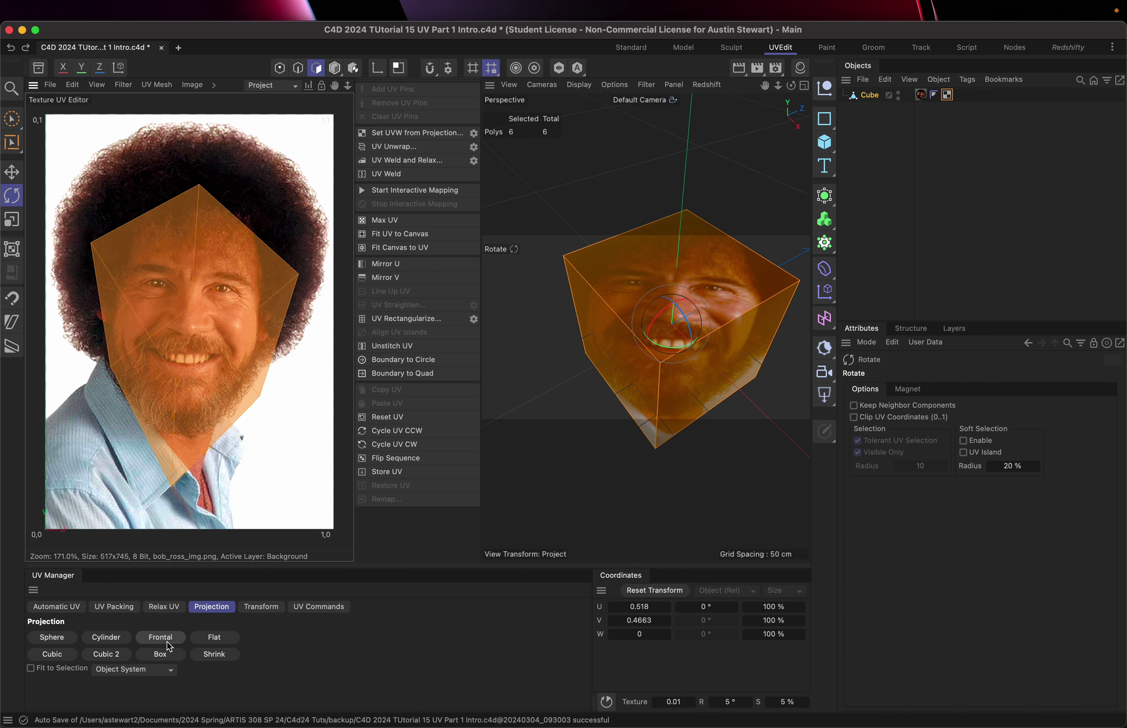
- Apply a Flat projection to the cube's UVs
{"action": "left_click", "coordinate": [211, 639]}
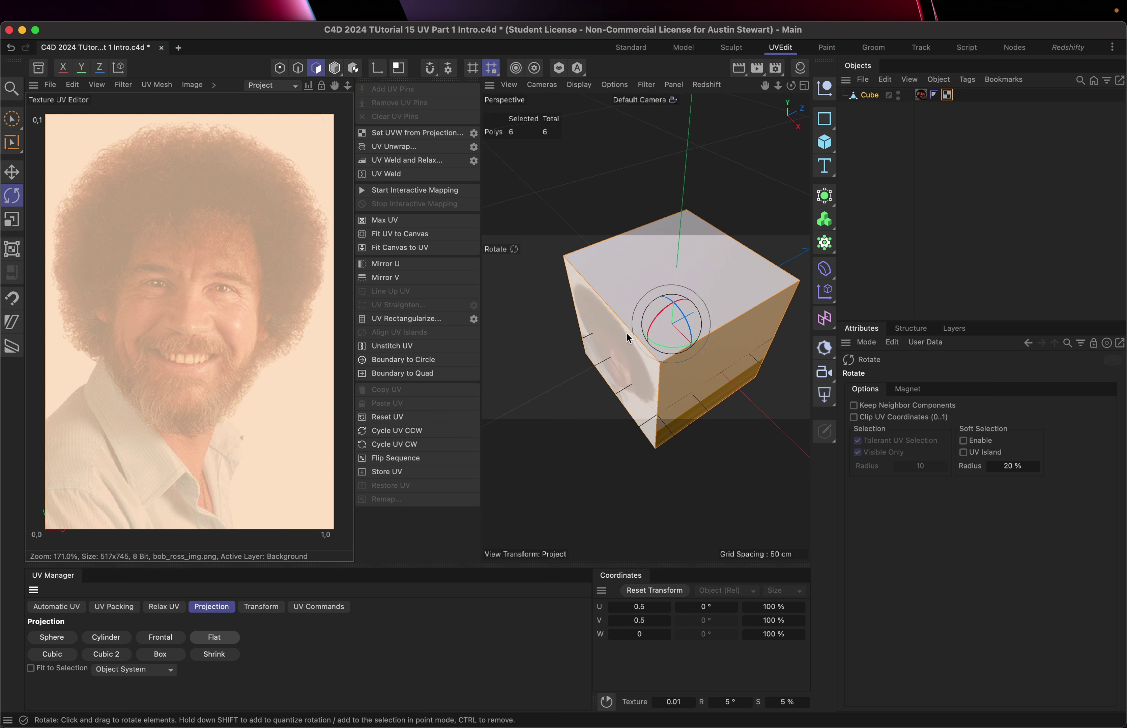
- Orbit and zoom in around the cube to inspect the portrait on its front face
{"action": "left_click_drag", "start_coordinate": [699, 303], "coordinate": [487, 408], "text": "alt"}
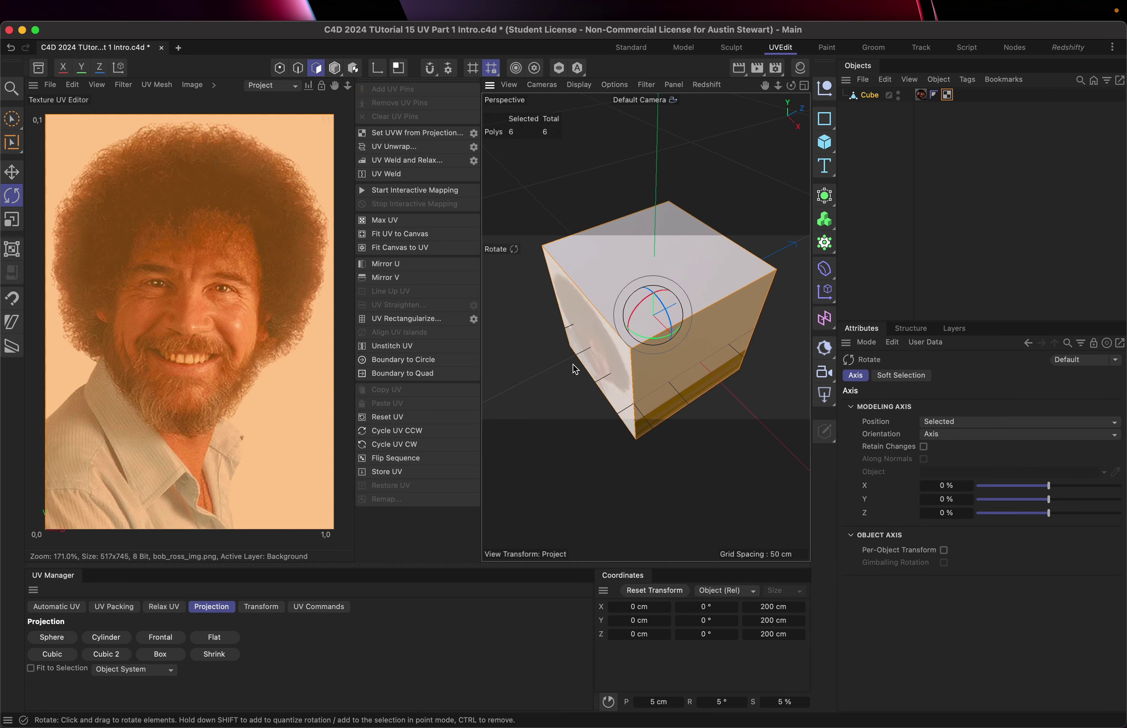
{"action": "left_click_drag", "start_coordinate": [573, 364], "coordinate": [604, 326], "text": "alt"}
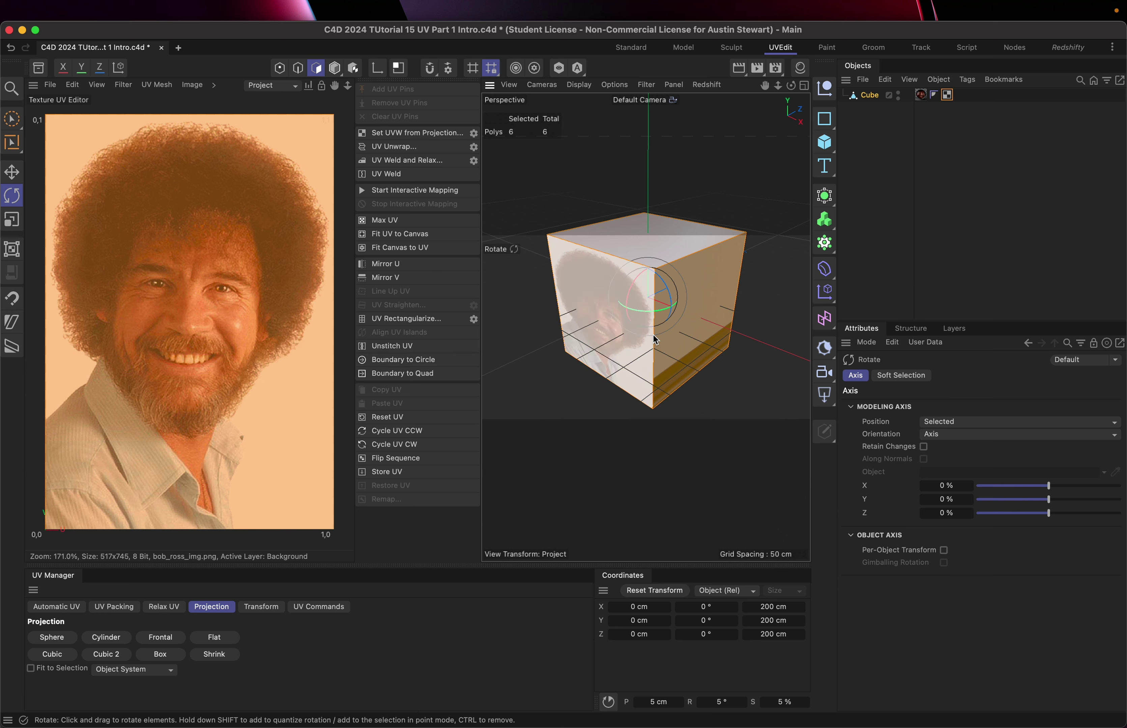
{"action": "left_click", "coordinate": [655, 320]}
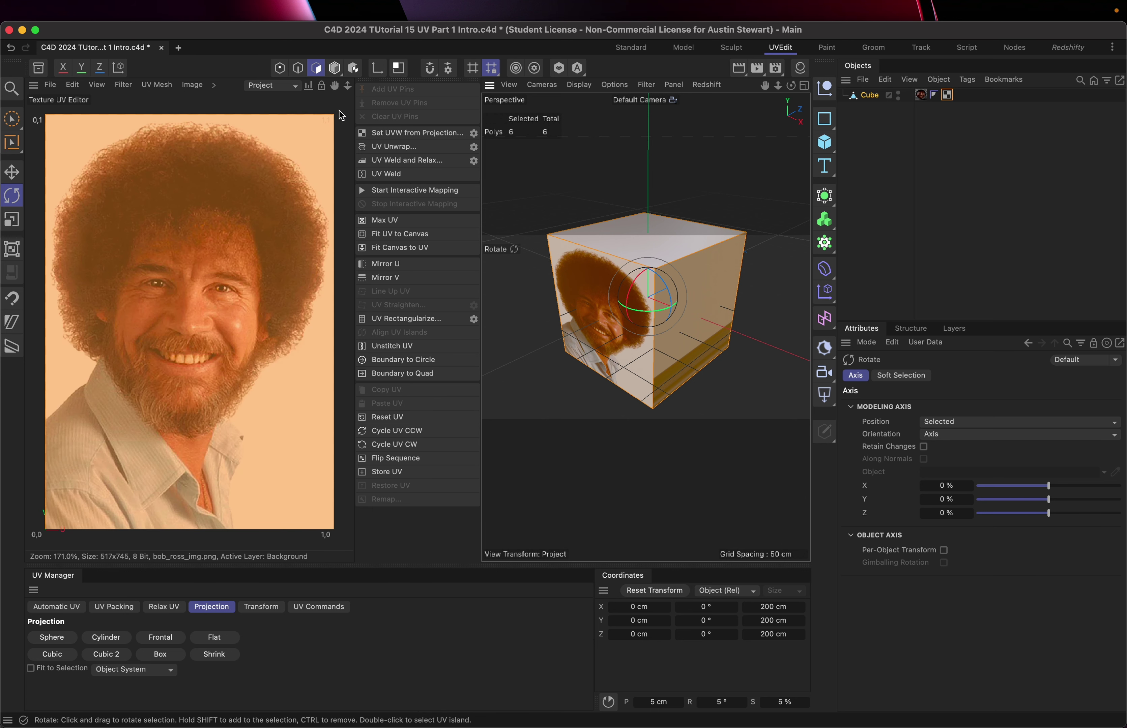
{"action": "left_click_drag", "start_coordinate": [666, 340], "coordinate": [782, 244]}
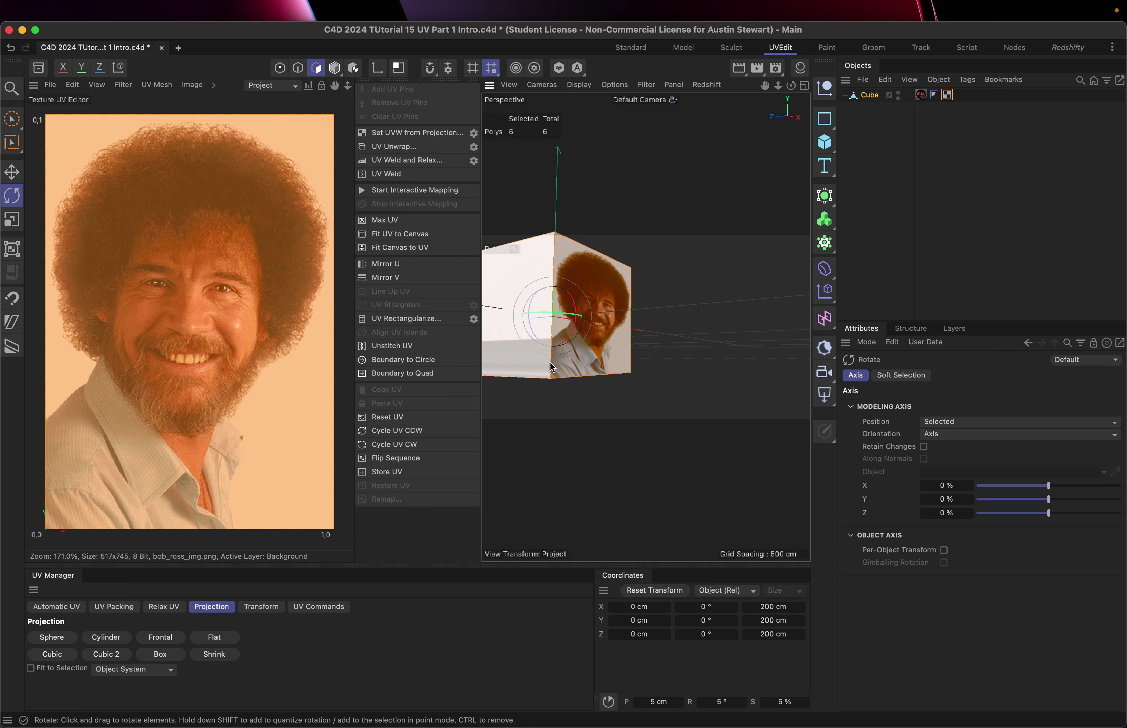
{"action": "middle_click_drag", "start_coordinate": [531, 359], "coordinate": [565, 369], "text": "alt"}
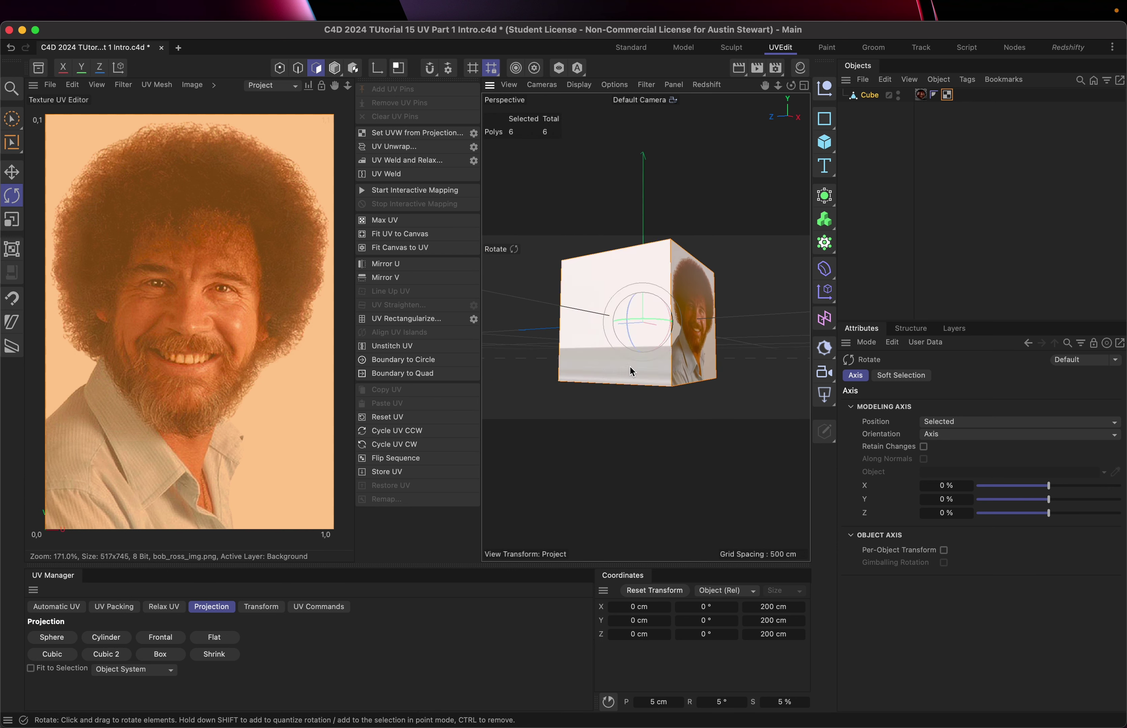
{"action": "mouse_move", "coordinate": [632, 372]}
{"action": "left_mouse_down", "text": "alt"}
{"action": "mouse_move", "coordinate": [540, 371]}
{"action": "mouse_move", "coordinate": [483, 387]}
{"action": "mouse_move", "coordinate": [629, 367]}
{"action": "left_mouse_up", "text": "alt"}
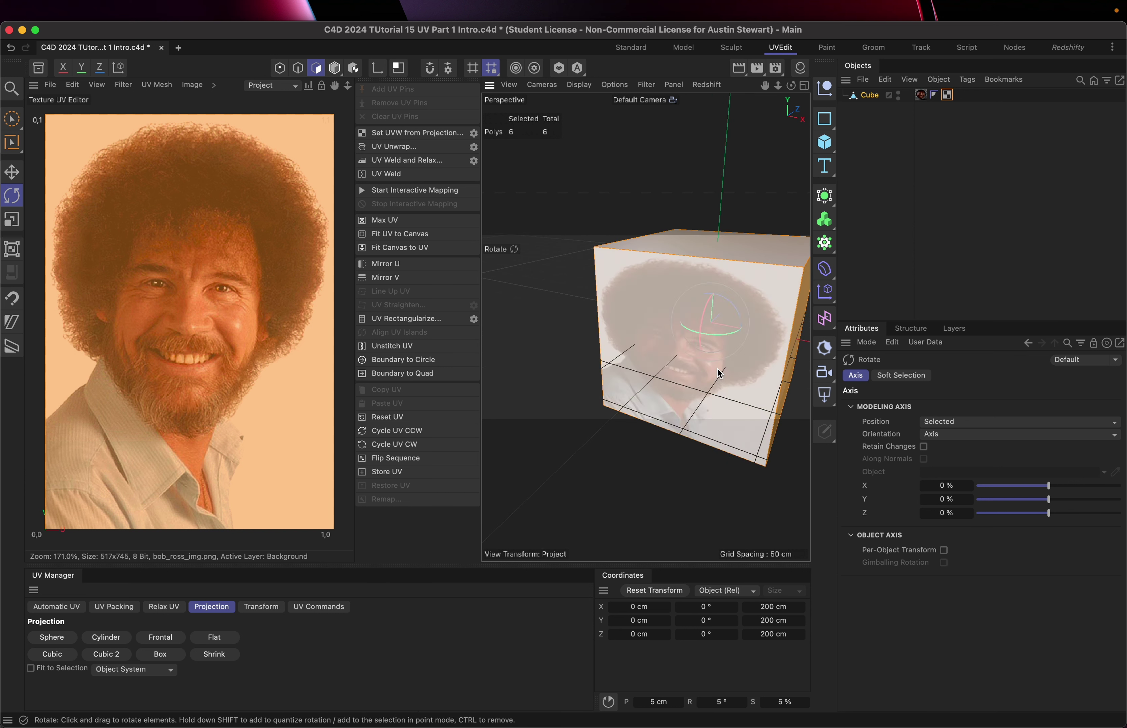
{"action": "left_click_drag", "start_coordinate": [711, 357], "coordinate": [617, 348], "text": "alt"}
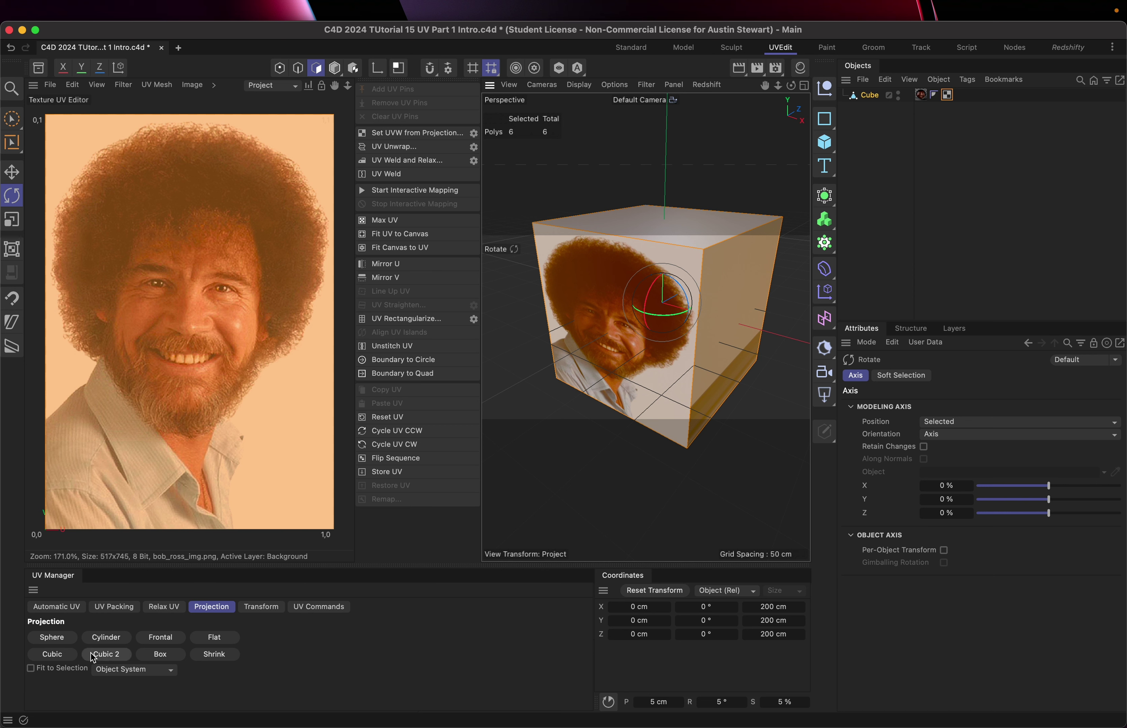
- Try a Sphere projection on the cube's UVs, then switch to Cylinder
{"action": "left_click", "coordinate": [57, 640]}
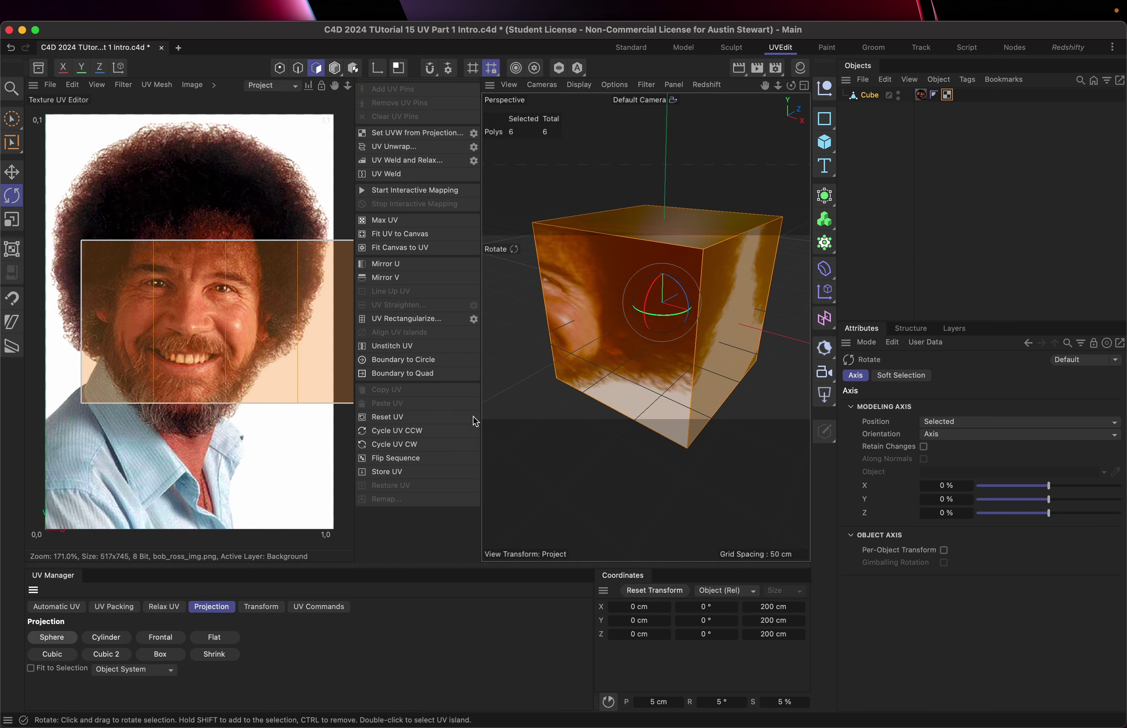
{"action": "scroll", "coordinate": [262, 332], "scroll_direction": "down", "scroll_amount": 6}
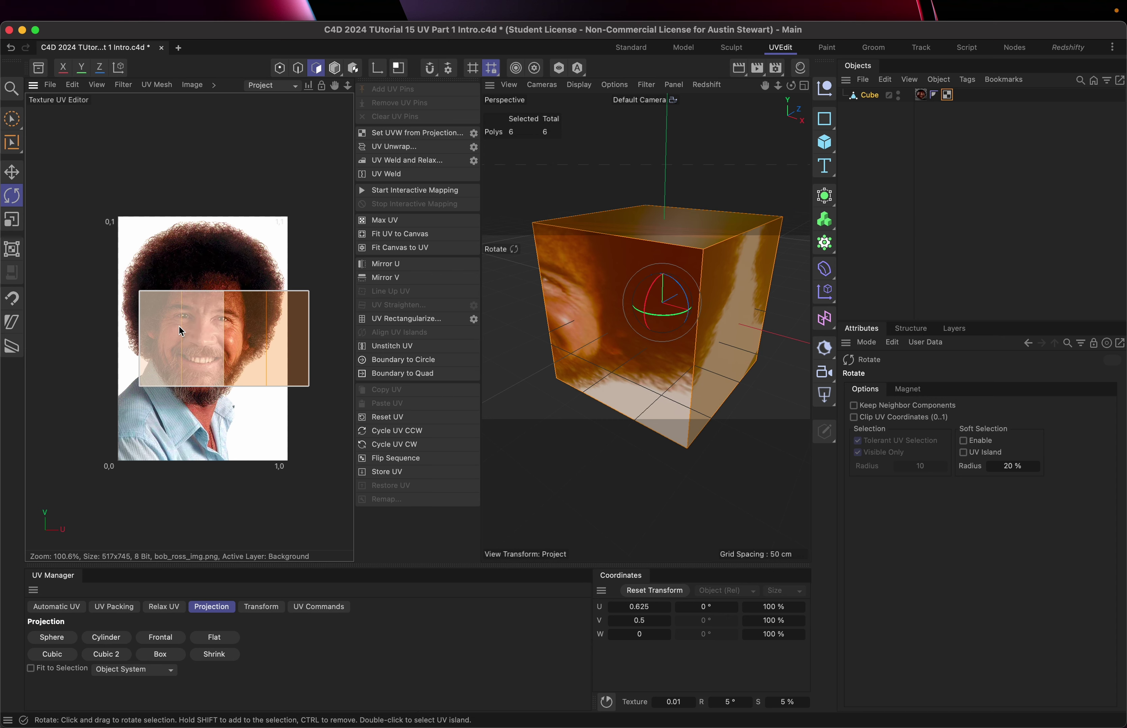
{"action": "scroll", "coordinate": [180, 331], "scroll_direction": "up", "scroll_amount": 6}
{"action": "scroll", "coordinate": [179, 326], "scroll_direction": "down", "scroll_amount": 4}
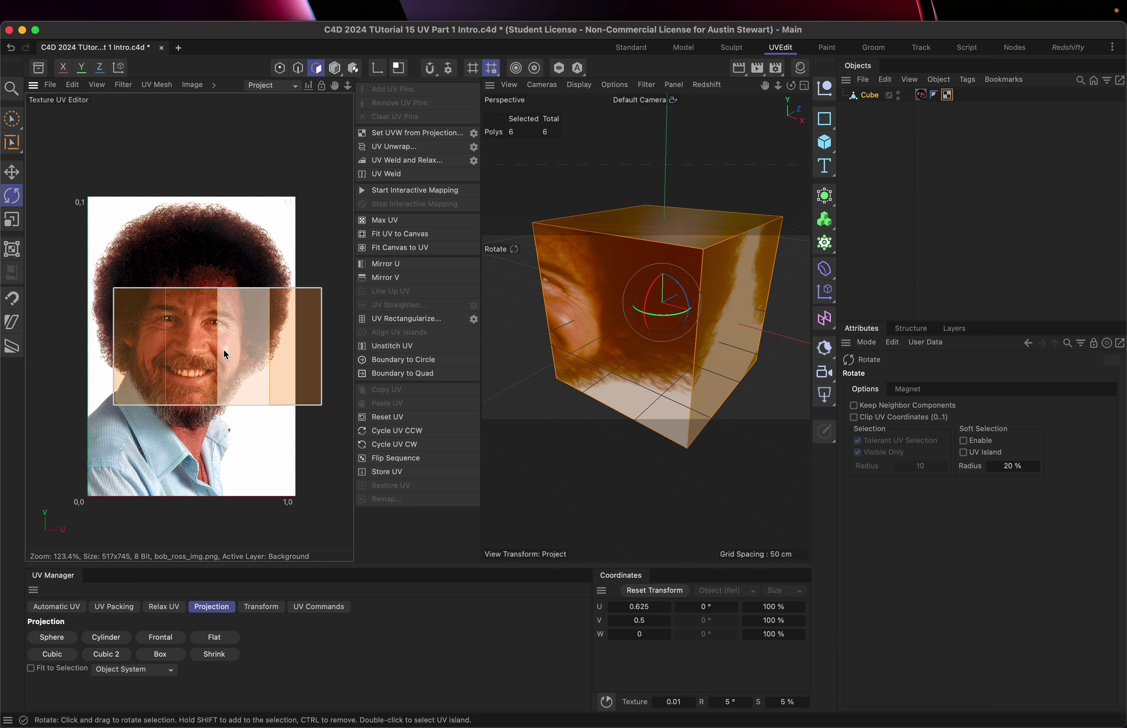
{"action": "left_click", "coordinate": [113, 637]}
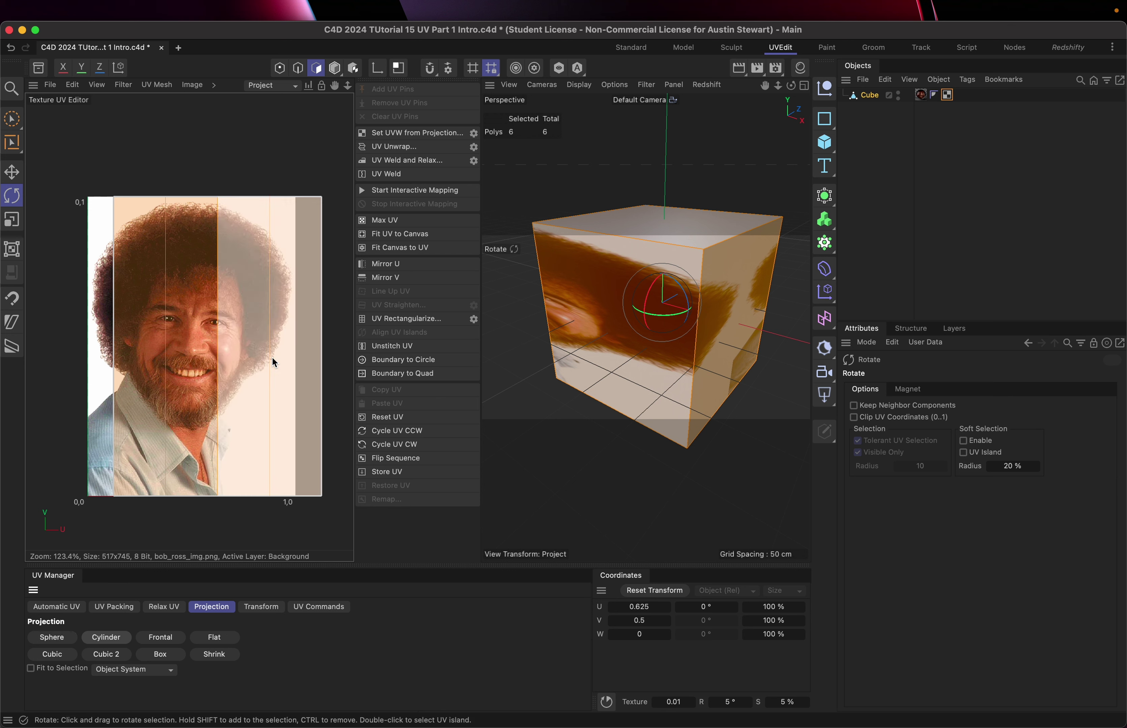
{"action": "mouse_move", "coordinate": [137, 681]}
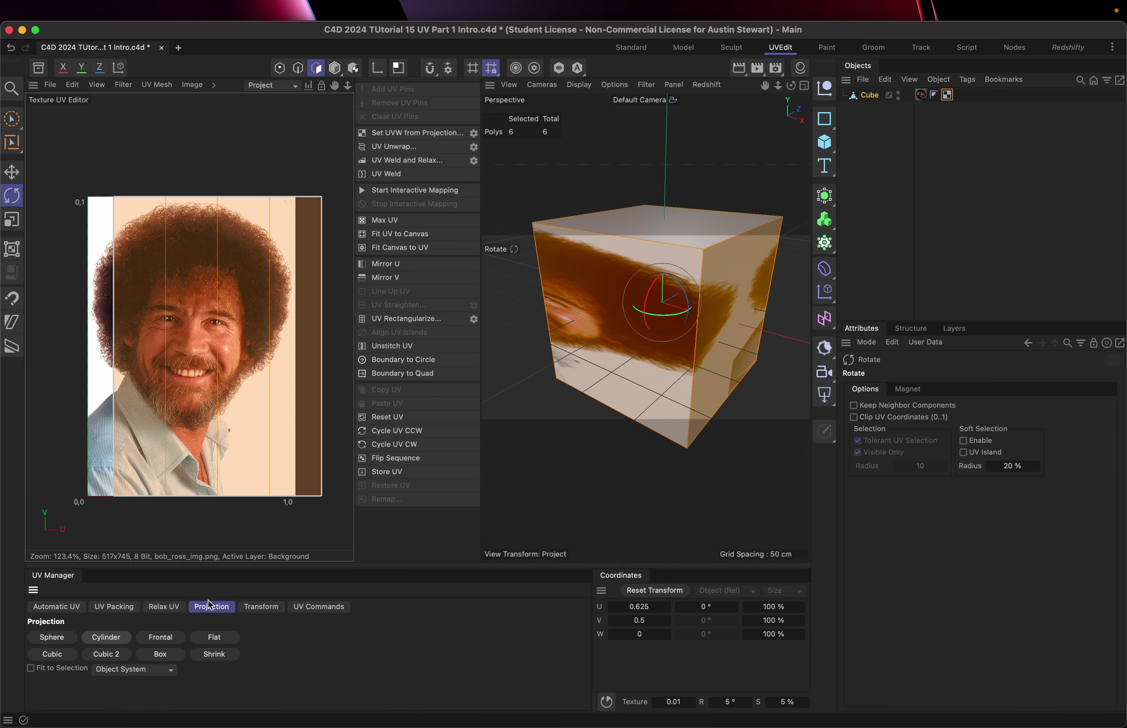
- Apply a Box projection, laying the cube's six UV faces out as a cross
{"action": "left_click", "coordinate": [161, 655]}
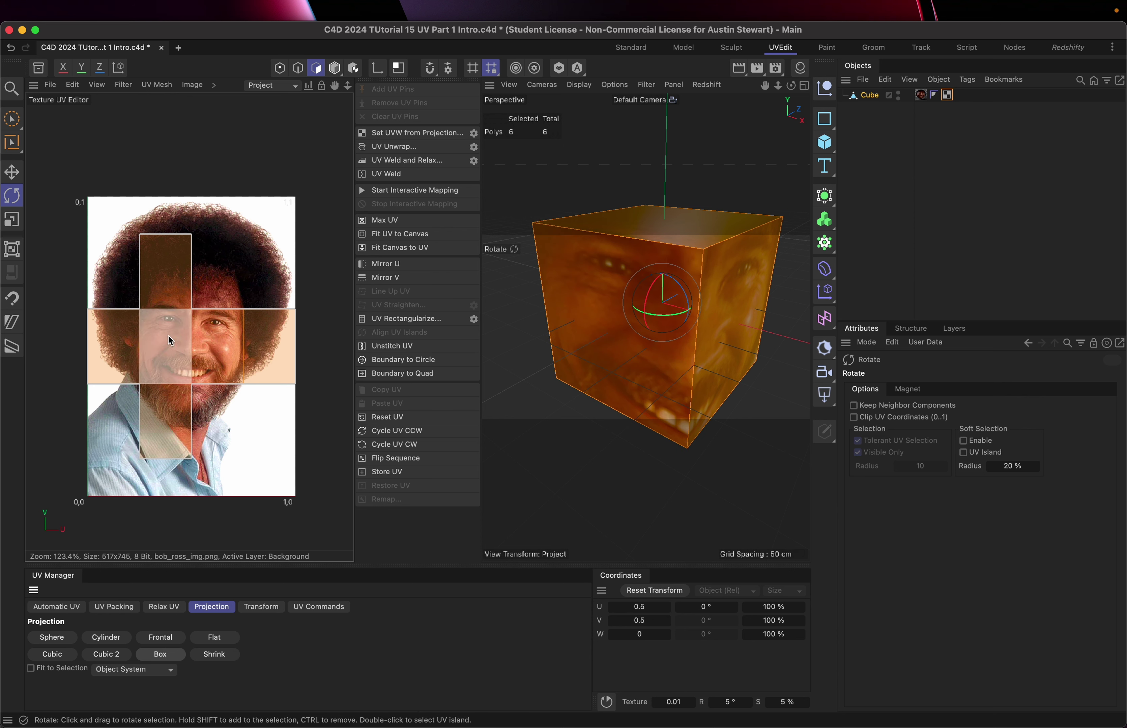
{"action": "scroll", "coordinate": [230, 407], "scroll_direction": "up", "scroll_amount": 3}
{"action": "scroll", "coordinate": [229, 407], "scroll_direction": "up", "scroll_amount": 4}
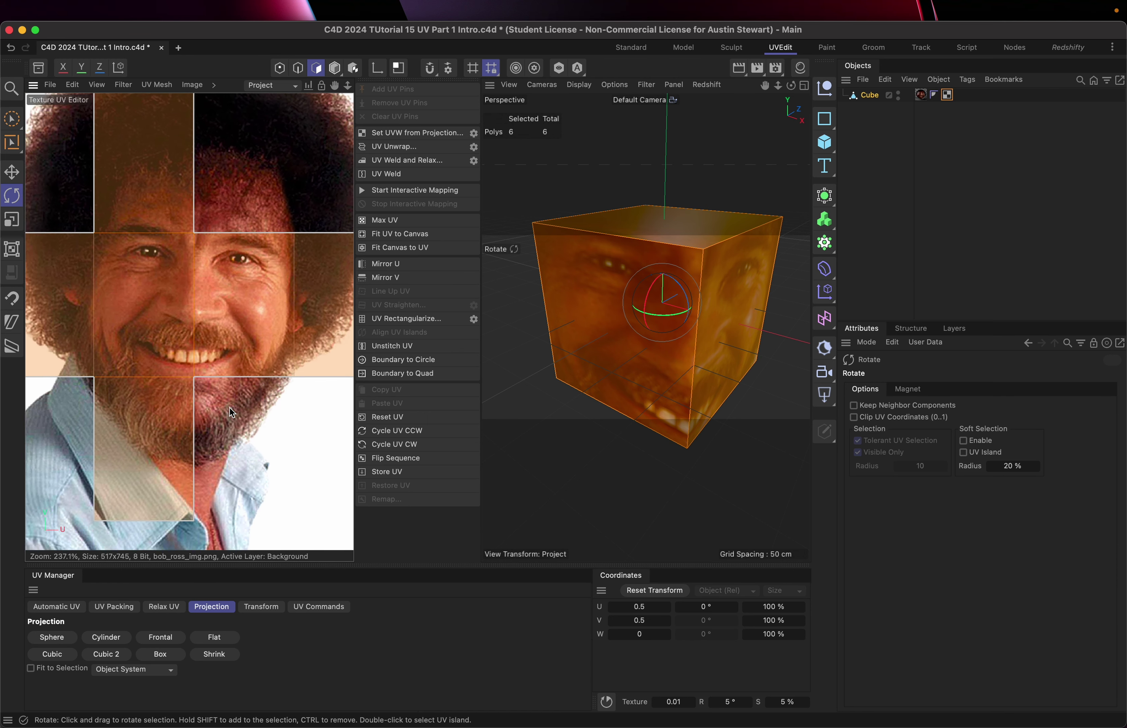
{"action": "scroll", "coordinate": [230, 408], "scroll_direction": "down", "scroll_amount": 5}
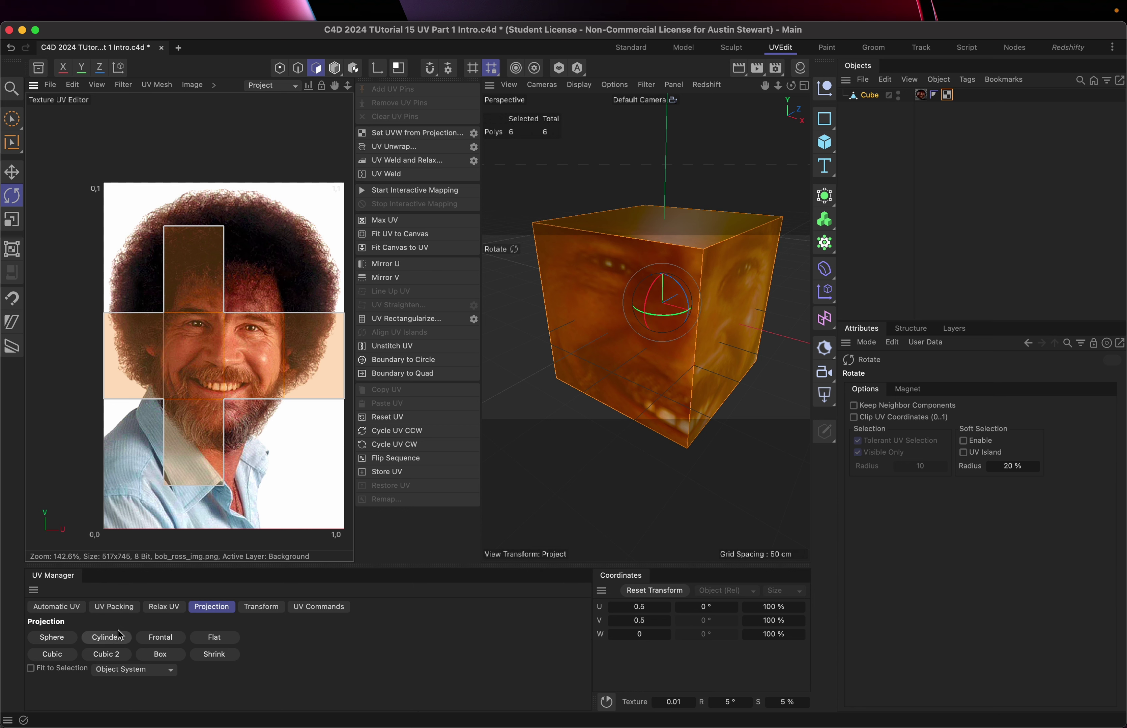
- Try a Cubic projection, then settle on Cubic 2 for the cube's UVs
{"action": "left_click", "coordinate": [60, 656]}
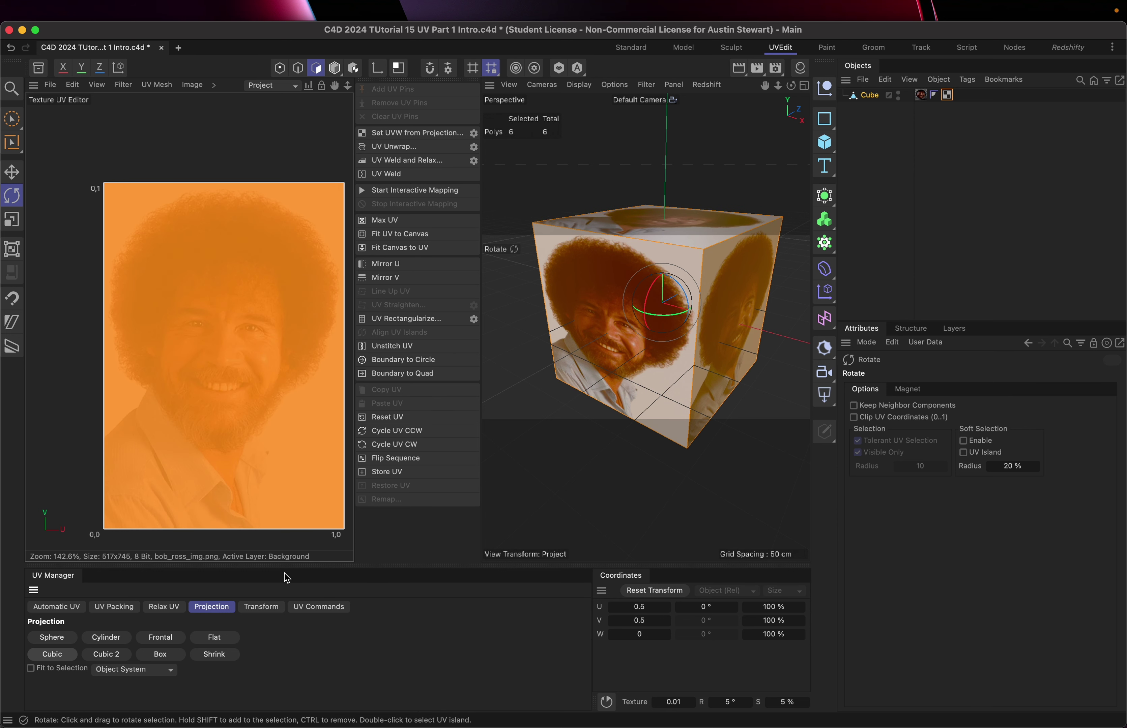
{"action": "left_click", "coordinate": [107, 657]}
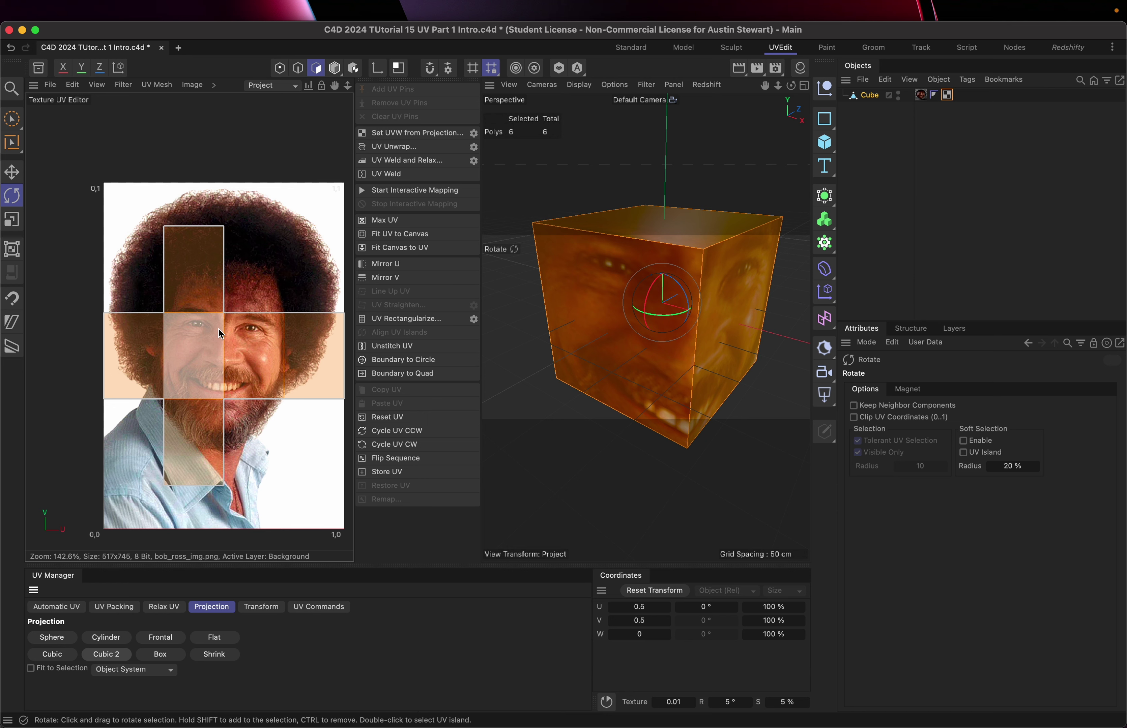
{"action": "scroll", "coordinate": [219, 329], "scroll_direction": "up", "scroll_amount": 8}
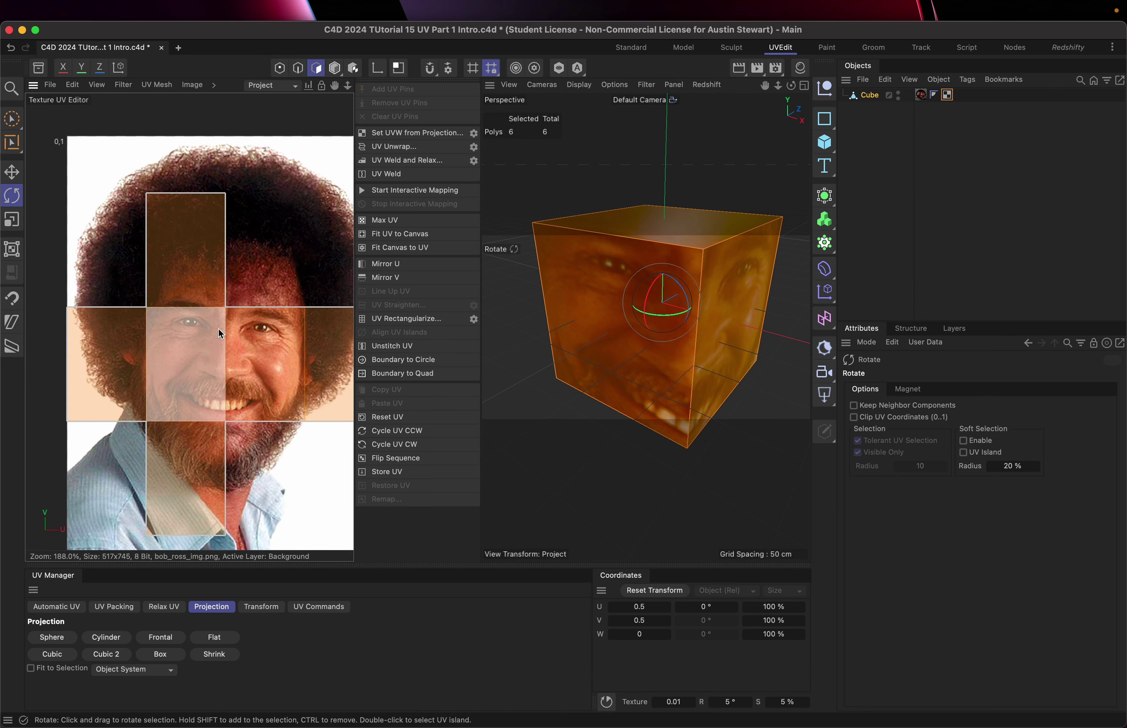
{"action": "scroll", "coordinate": [218, 329], "scroll_direction": "down", "scroll_amount": 8}
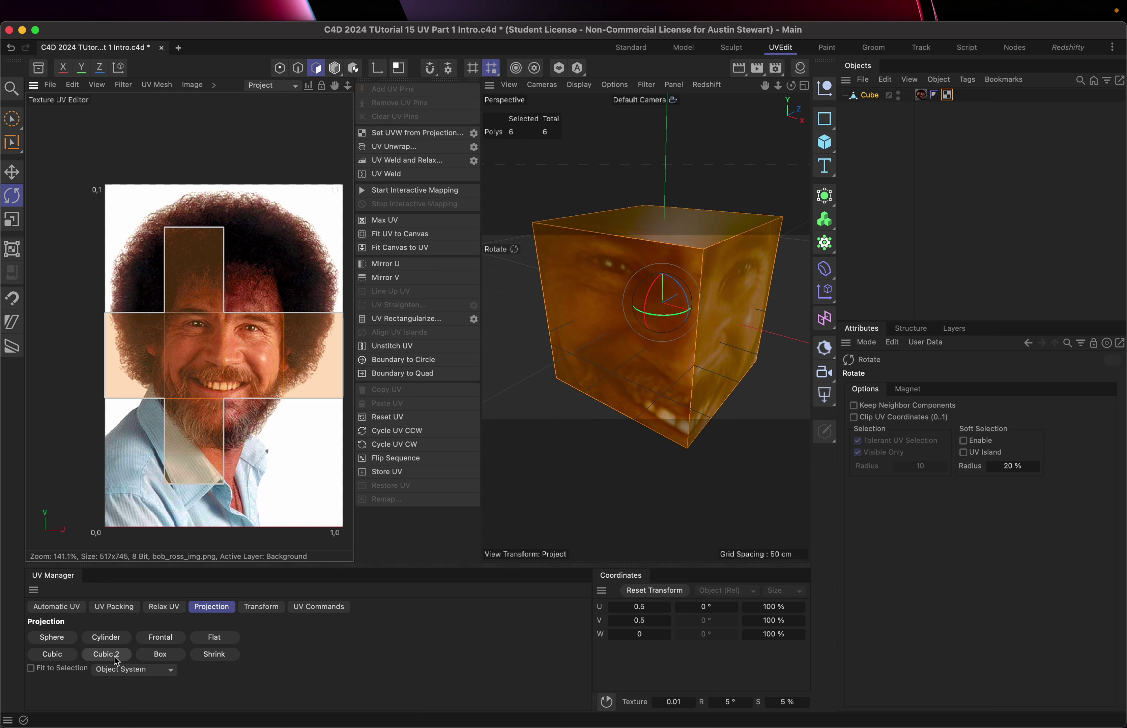
- Preview the UV Manager's Automatic UV, UV Packing, Relax UV, Projection, Transform and UV Commands tabs, finishing on Automatic UV
{"action": "left_click", "coordinate": [47, 608]}
{"action": "left_click", "coordinate": [108, 608]}
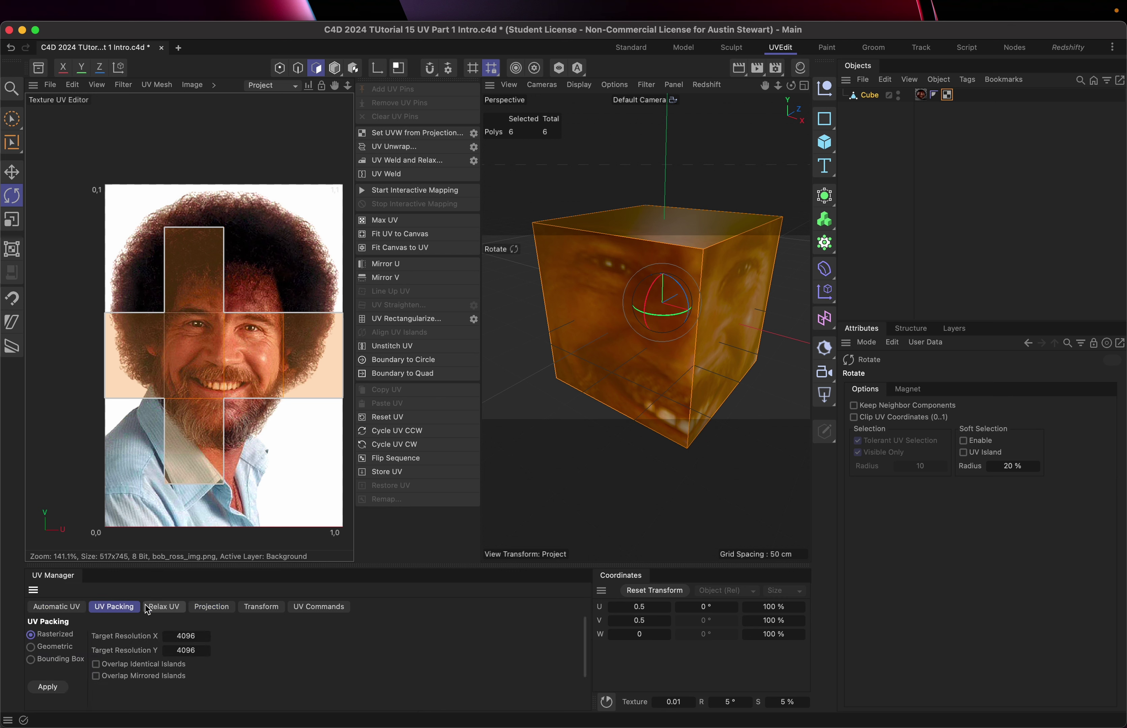
{"action": "left_click", "coordinate": [166, 607]}
{"action": "left_click", "coordinate": [214, 607]}
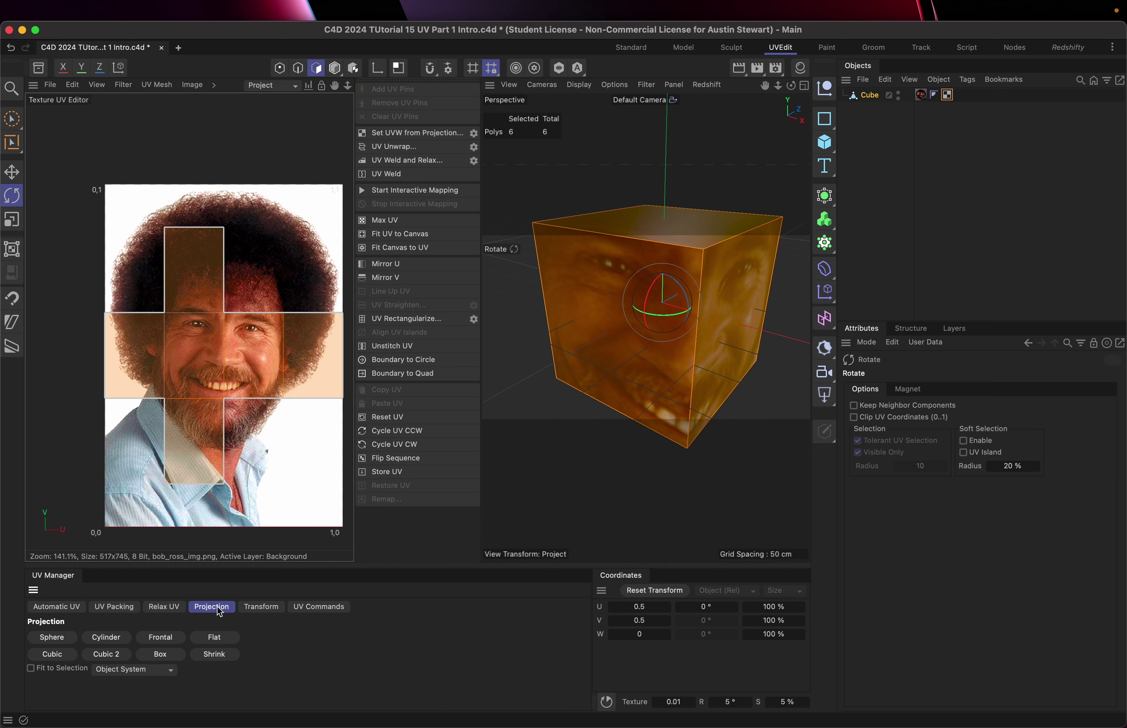
{"action": "left_click", "coordinate": [264, 608]}
{"action": "left_click", "coordinate": [299, 609]}
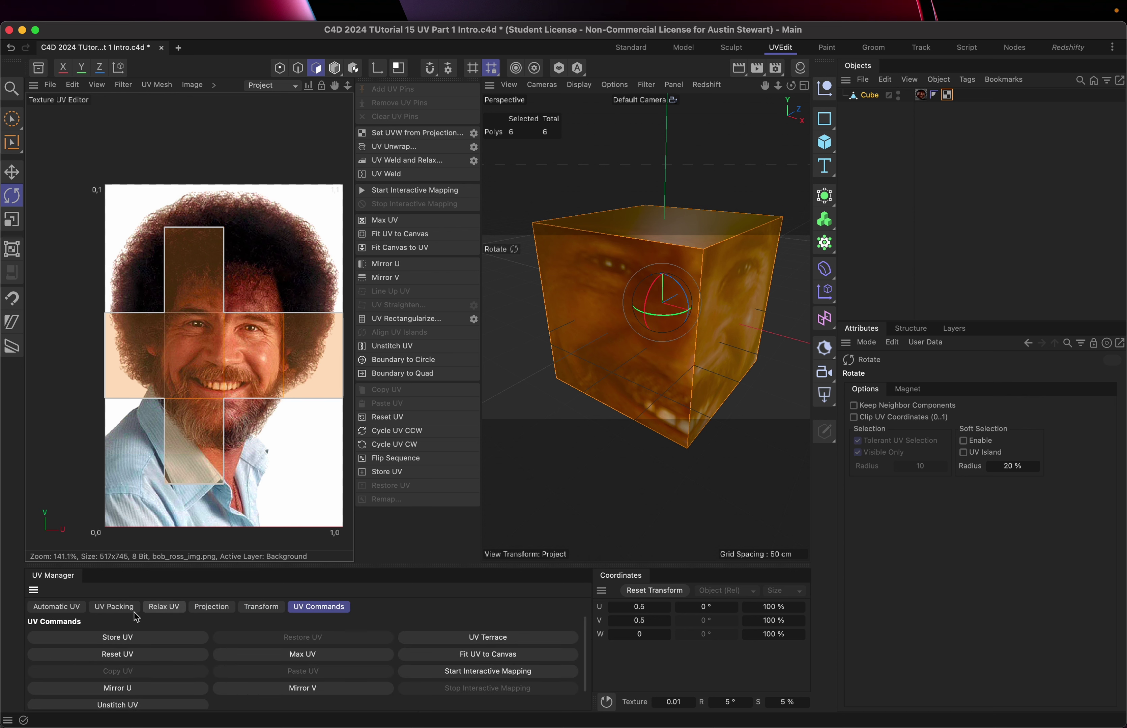
{"action": "left_click", "coordinate": [64, 607]}
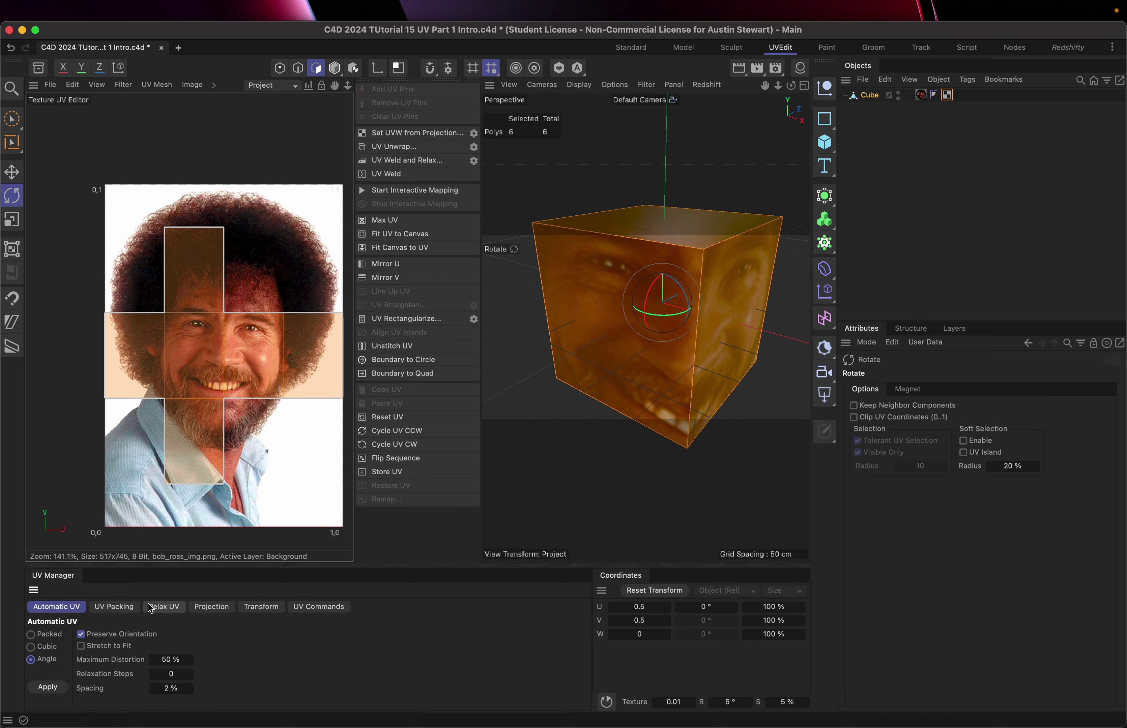